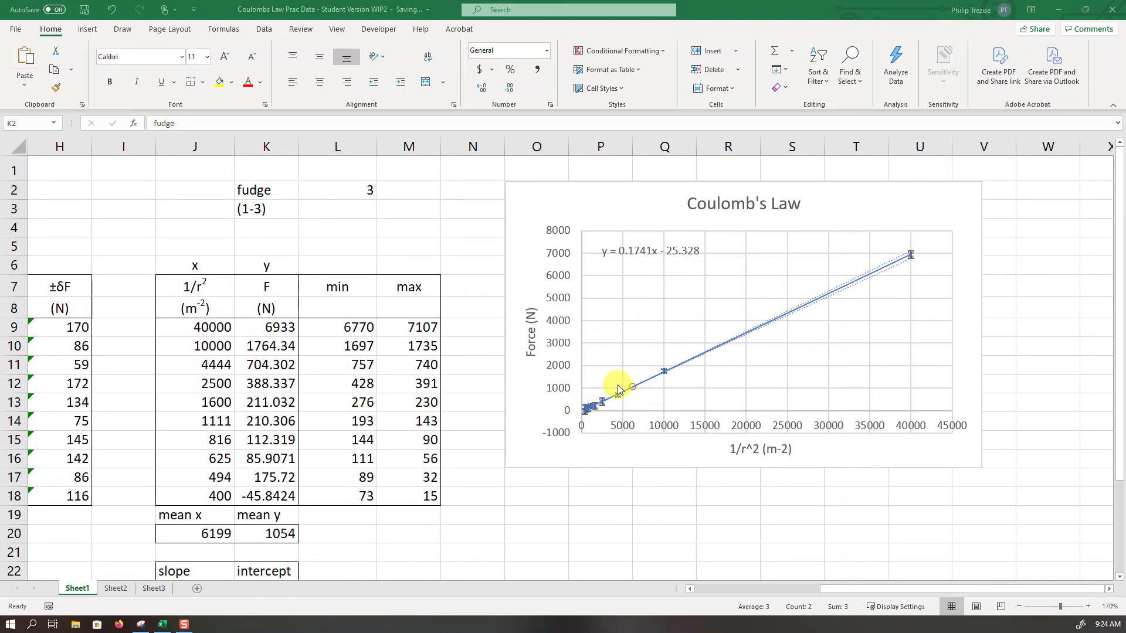
- Review the derivation of k on Sheet2 and the charges, slope values and empty k result box on Sheet1
scroll(407, 447, "down", 2)
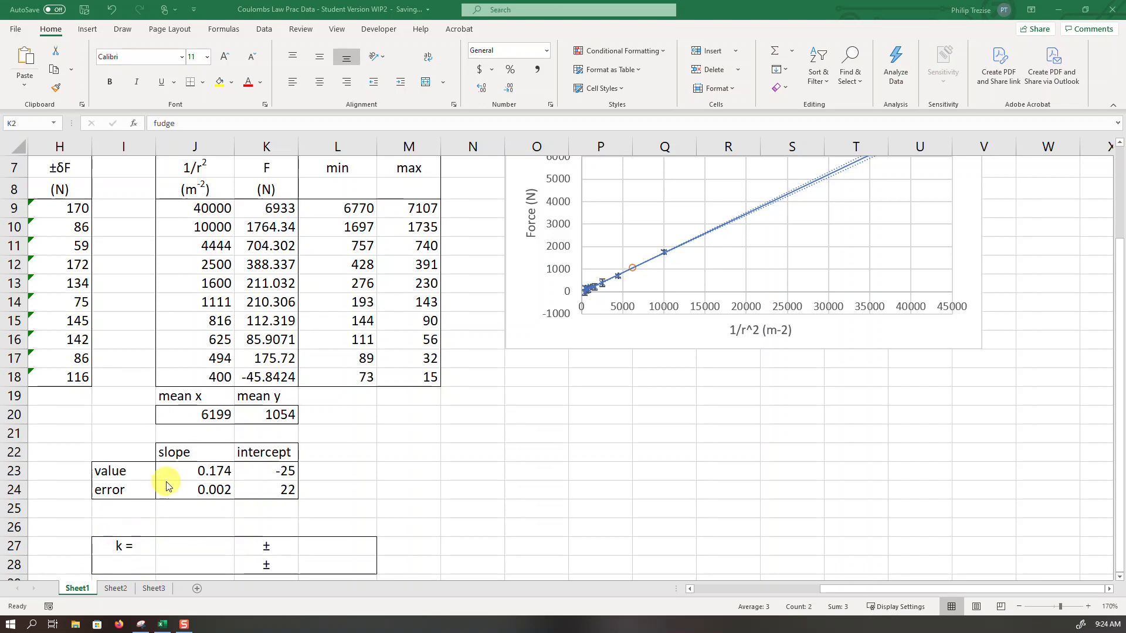
left_click(117, 590)
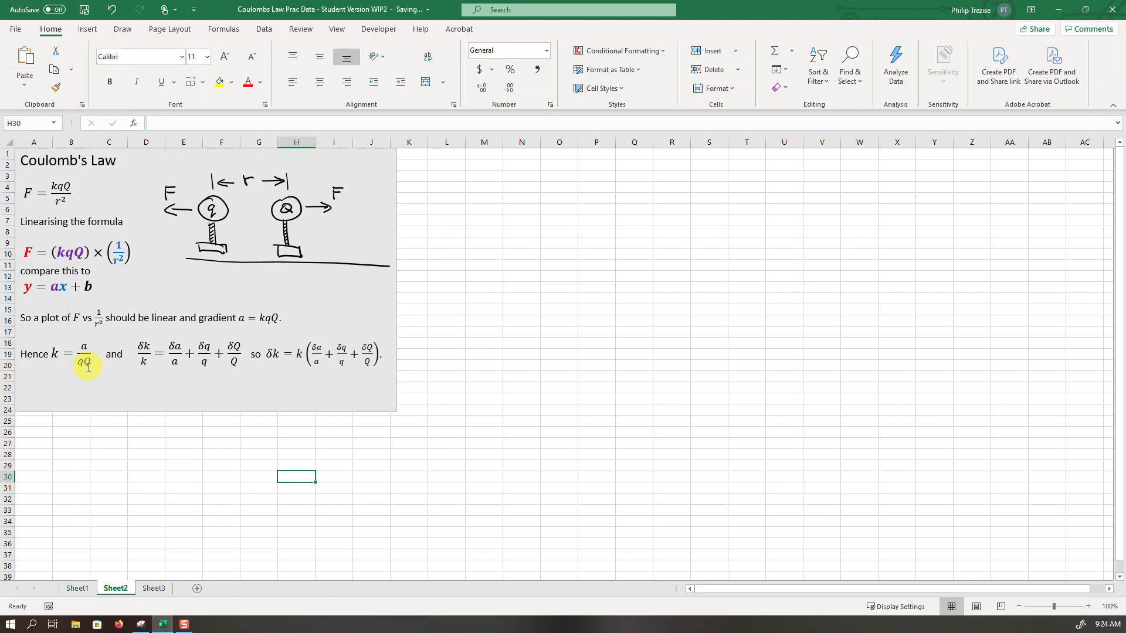
left_click(77, 588)
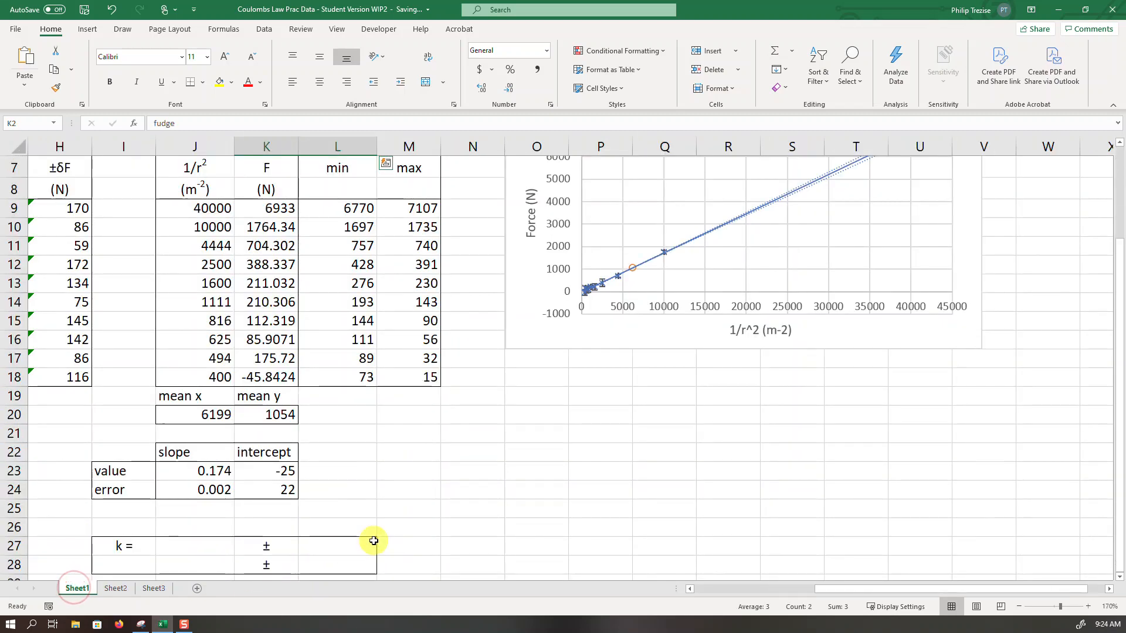
left_click_drag(825, 593, 698, 593)
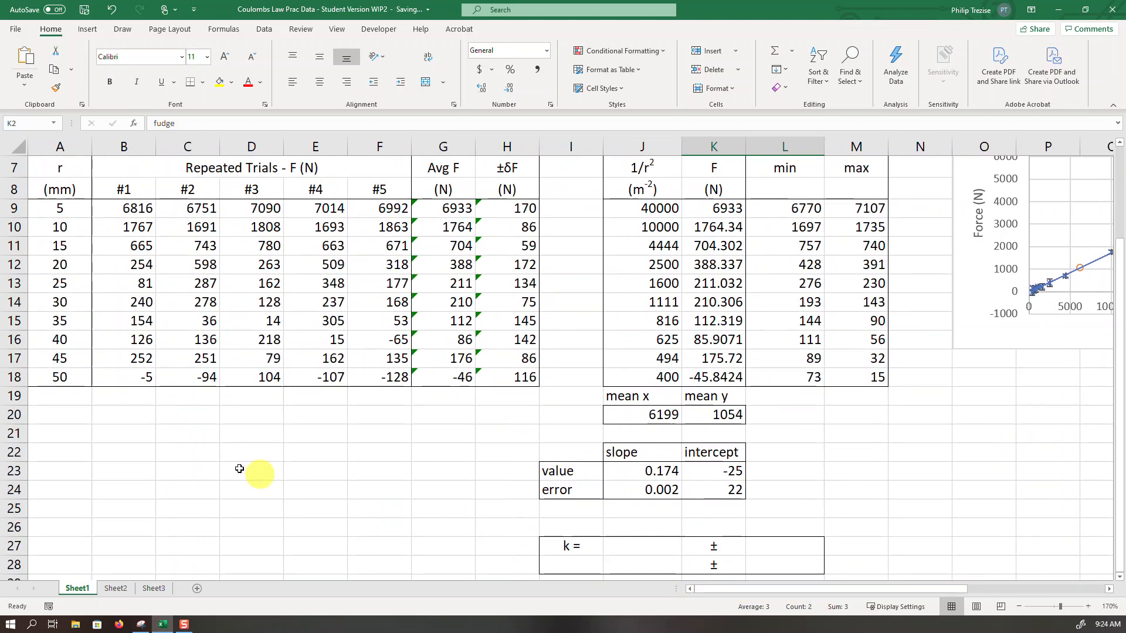
scroll(250, 472, "up", 2)
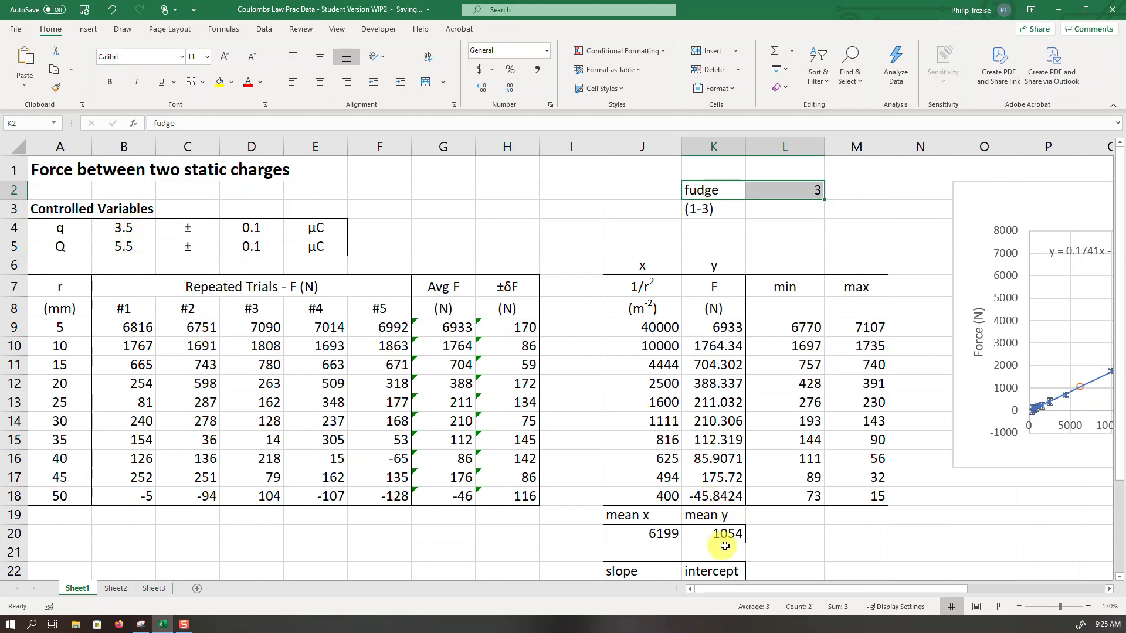
scroll(742, 554, "down", 1)
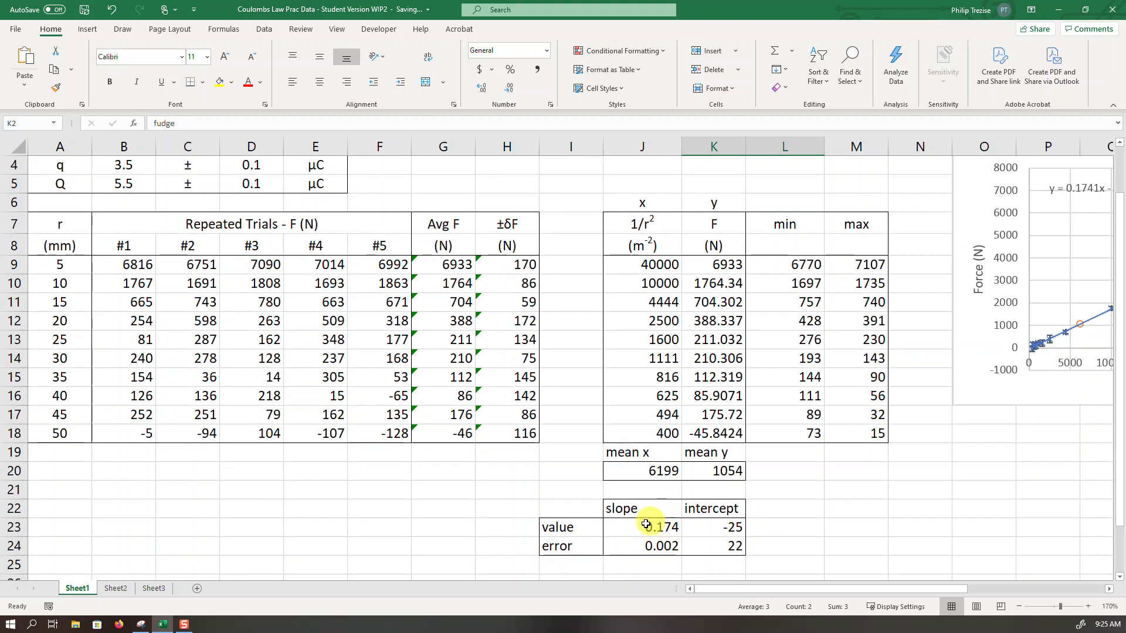
scroll(655, 527, "down", 2)
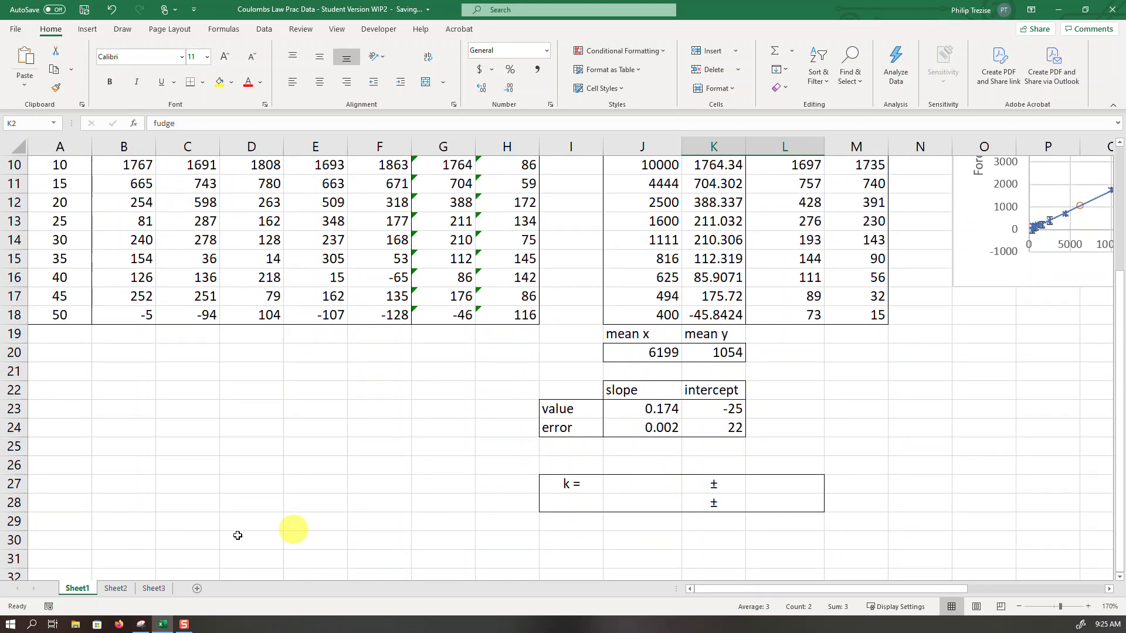
- Capture a snip of the formulas for k and δk on Sheet2 with the Snipping Tool
left_click(117, 589)
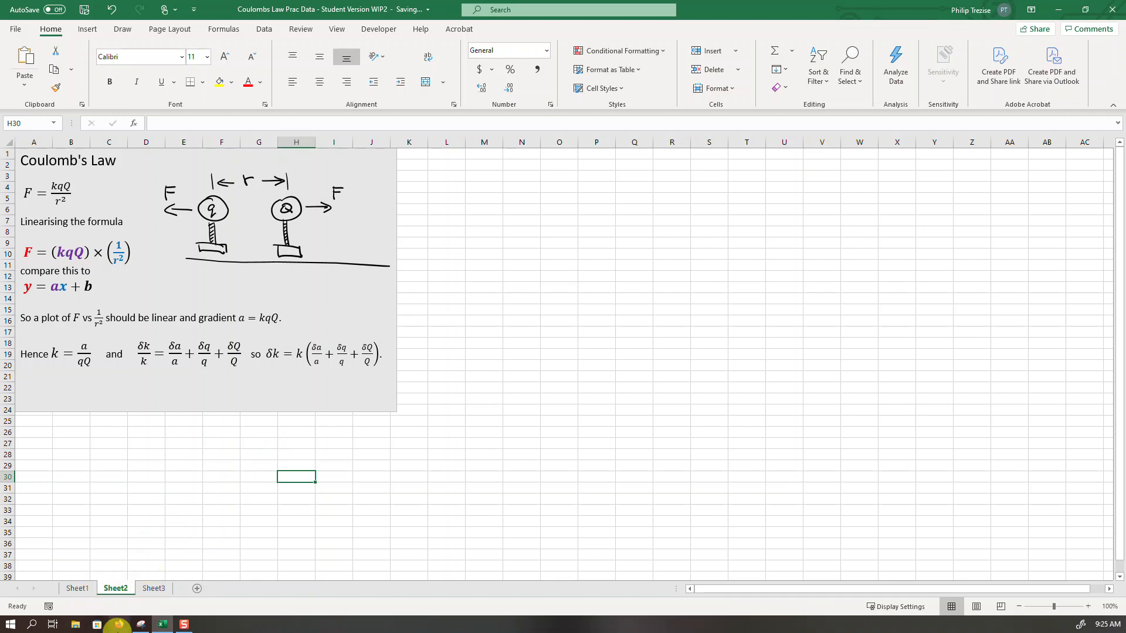
left_click(141, 625)
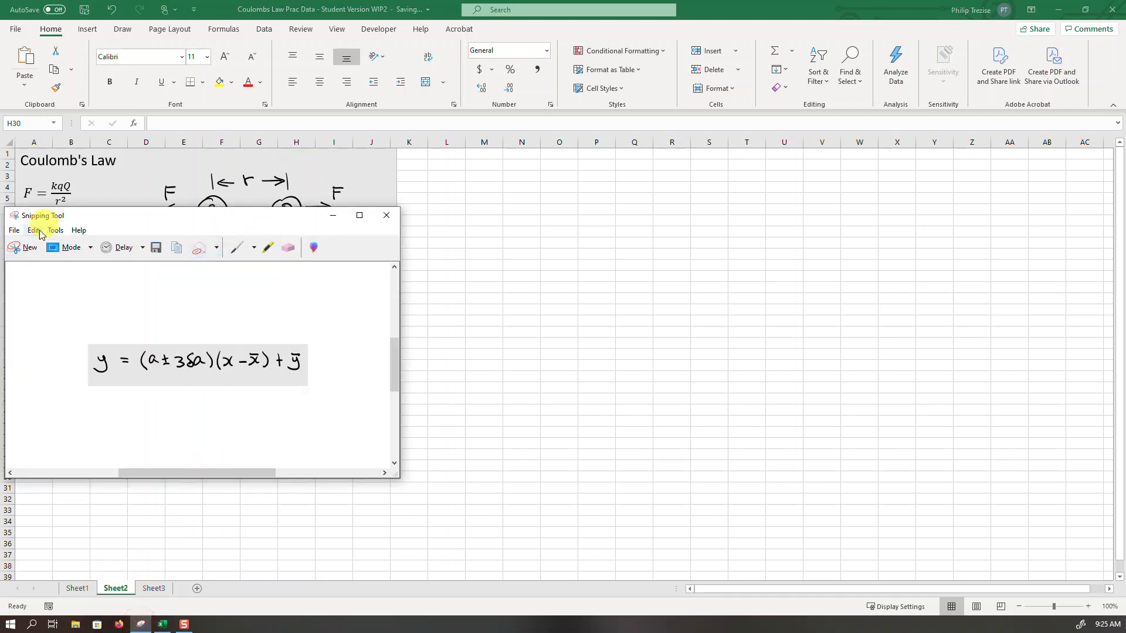
left_click(22, 248)
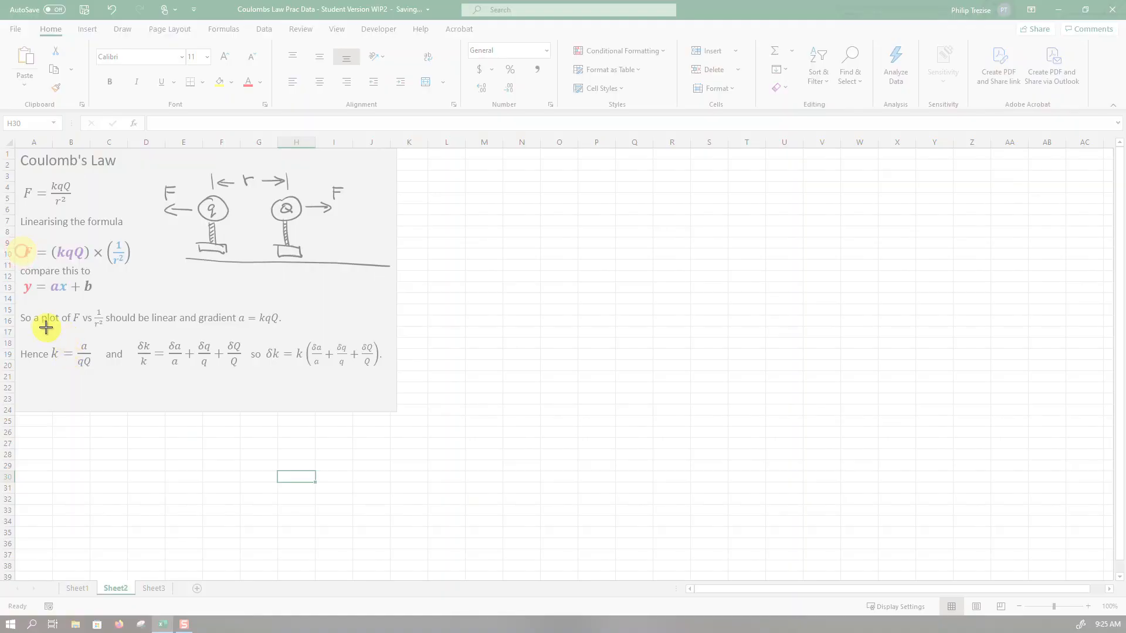
left_click_drag(45, 326, 387, 395)
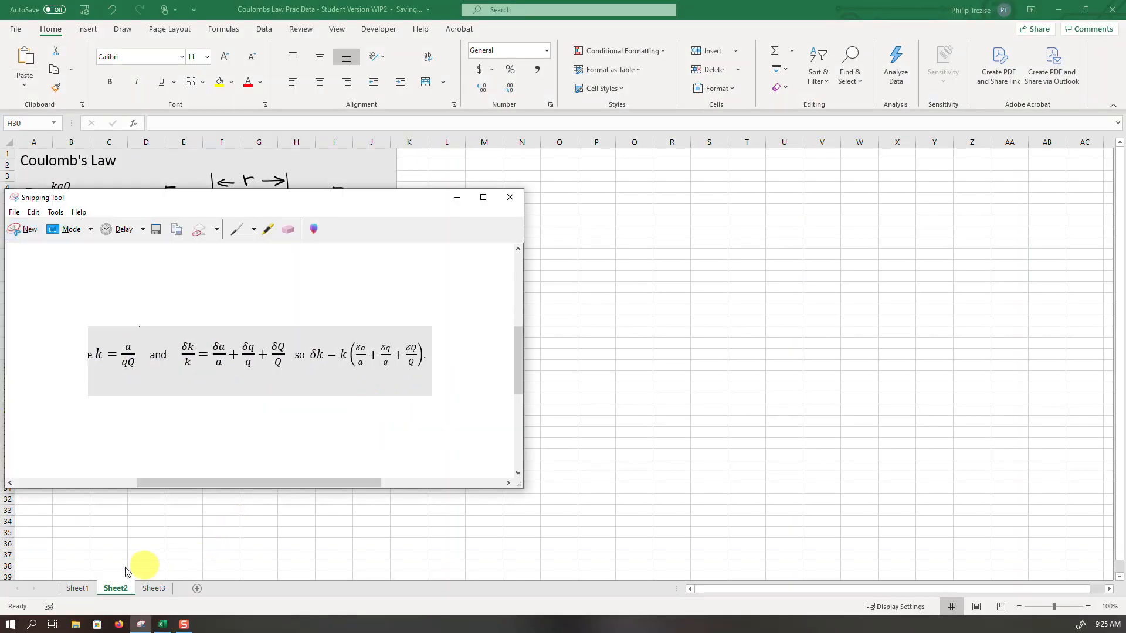
- Paste the formula snip at cell A22 of Sheet1, shrink it proportionally and place it just below the repeated trials table
left_click(74, 589)
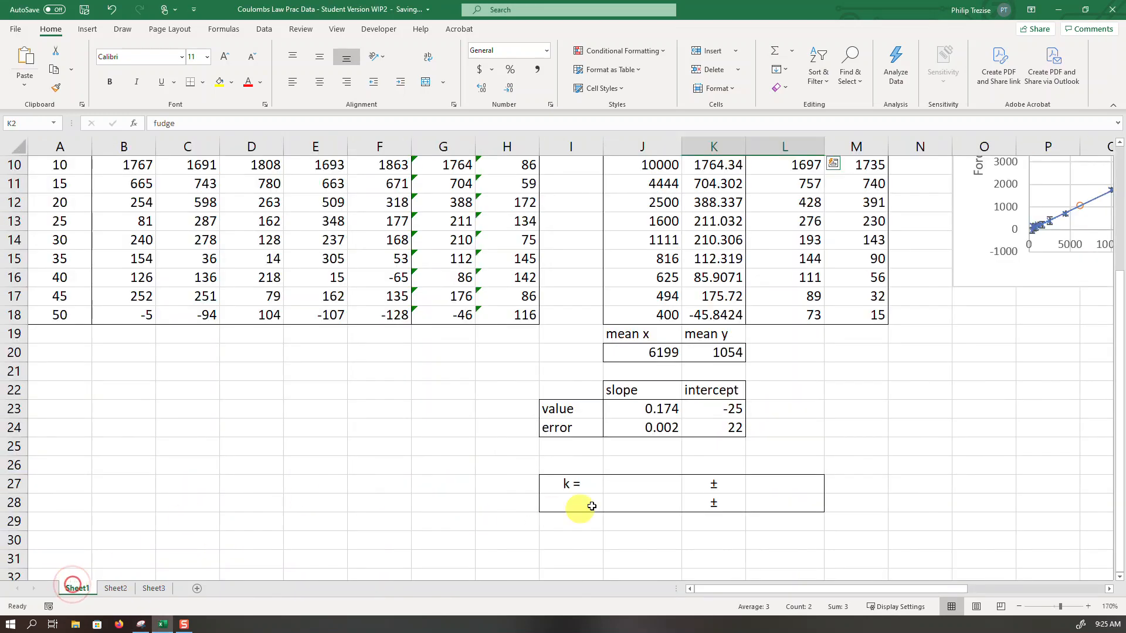
left_click(83, 384)
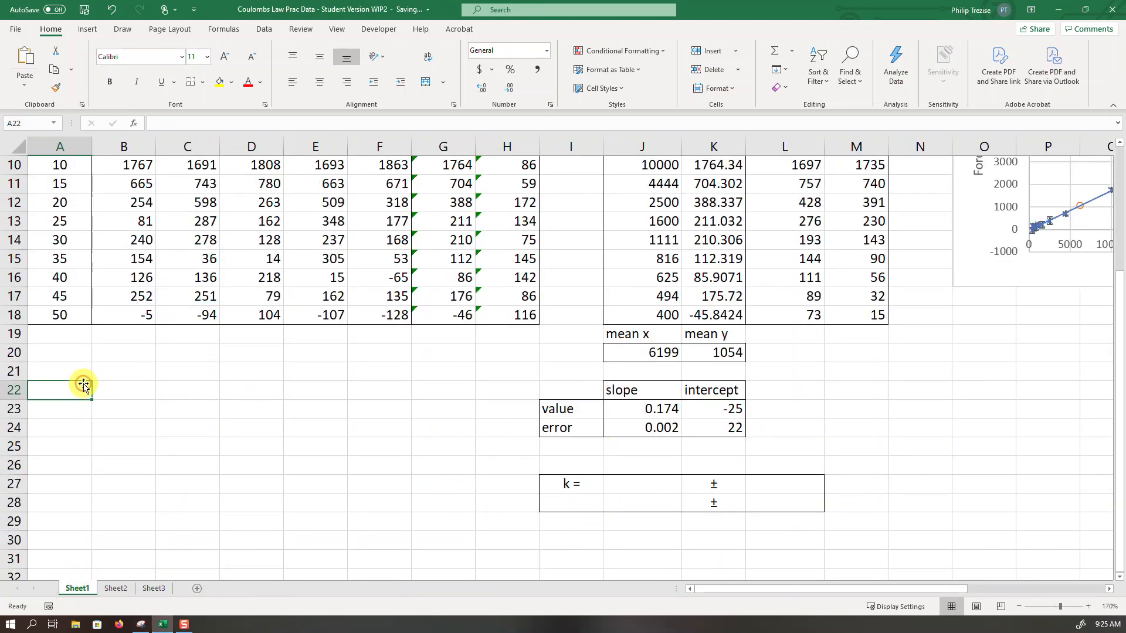
key("ctrl+v")
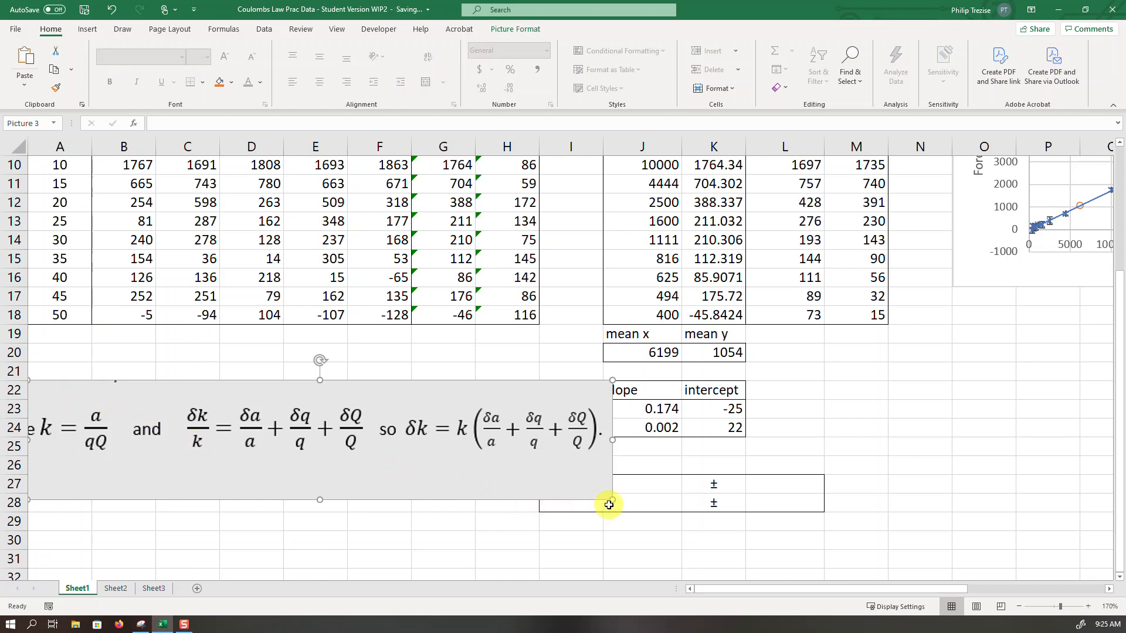
left_click_drag(611, 502, 431, 445)
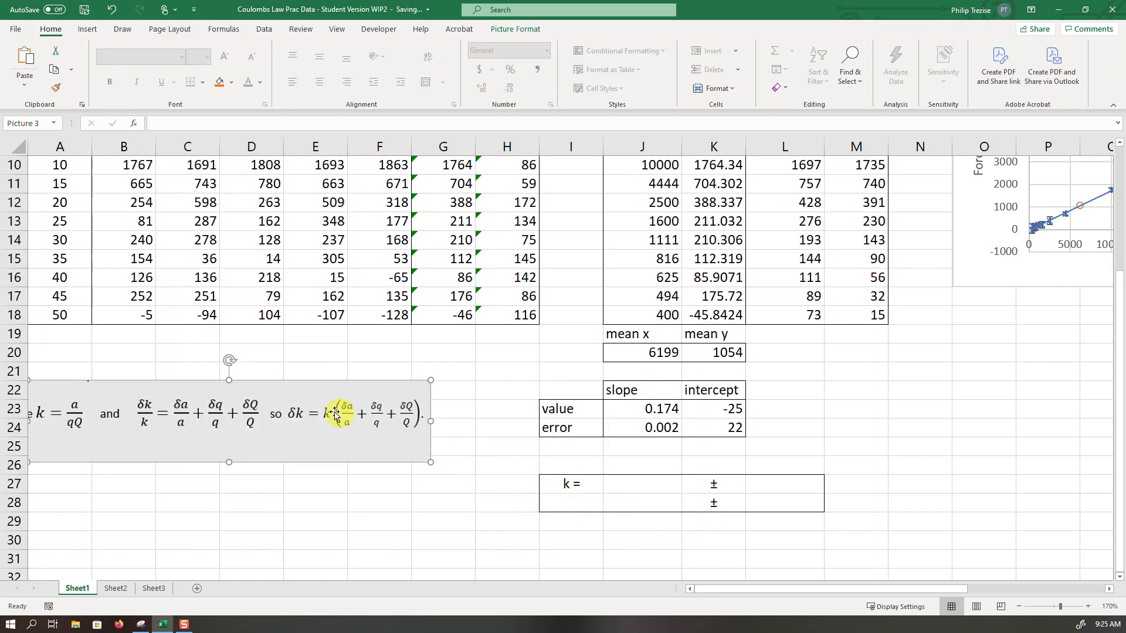
left_click_drag(308, 393, 361, 368)
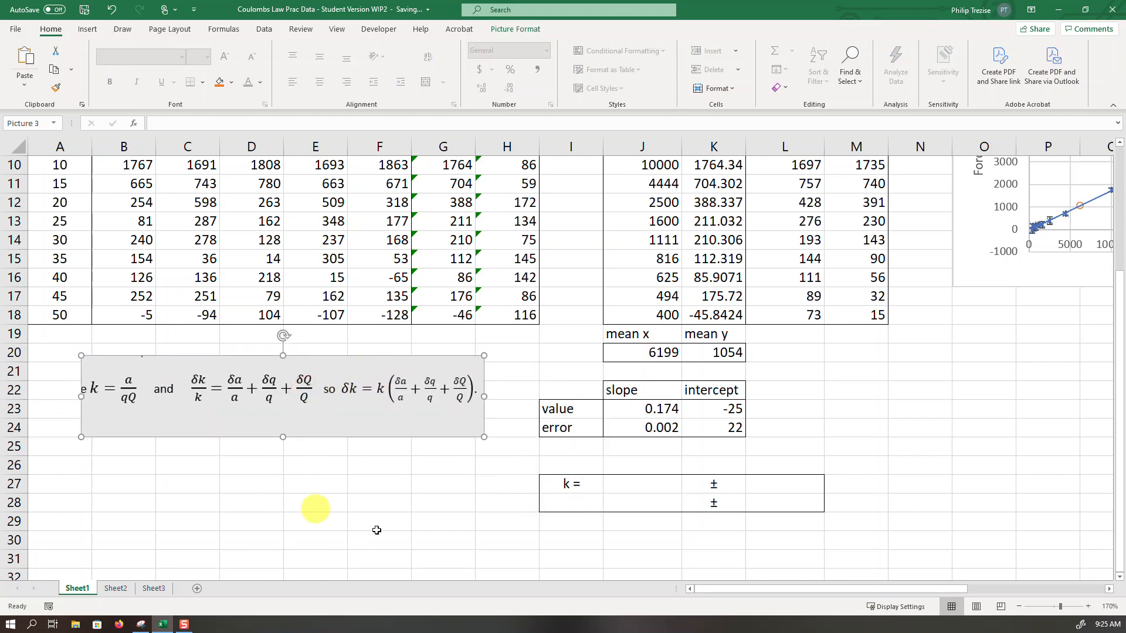
- Begin the k formula in J27 as the slope divided by q in coulombs: =J23/(B4*1e-6
left_click(627, 486)
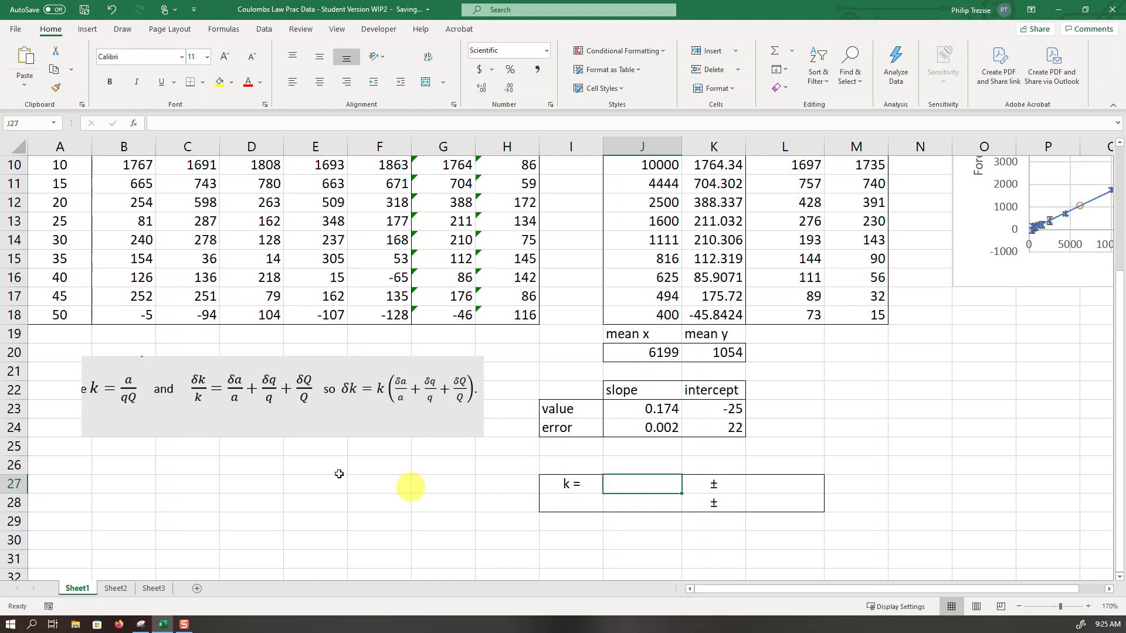
type("=")
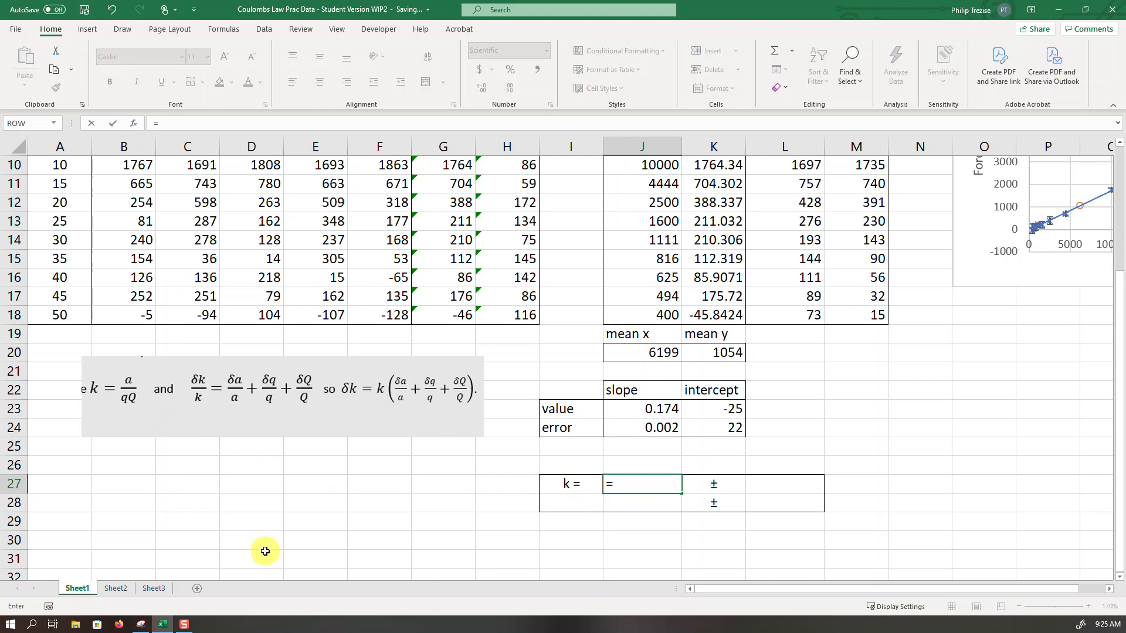
left_click(662, 410)
type("/(")
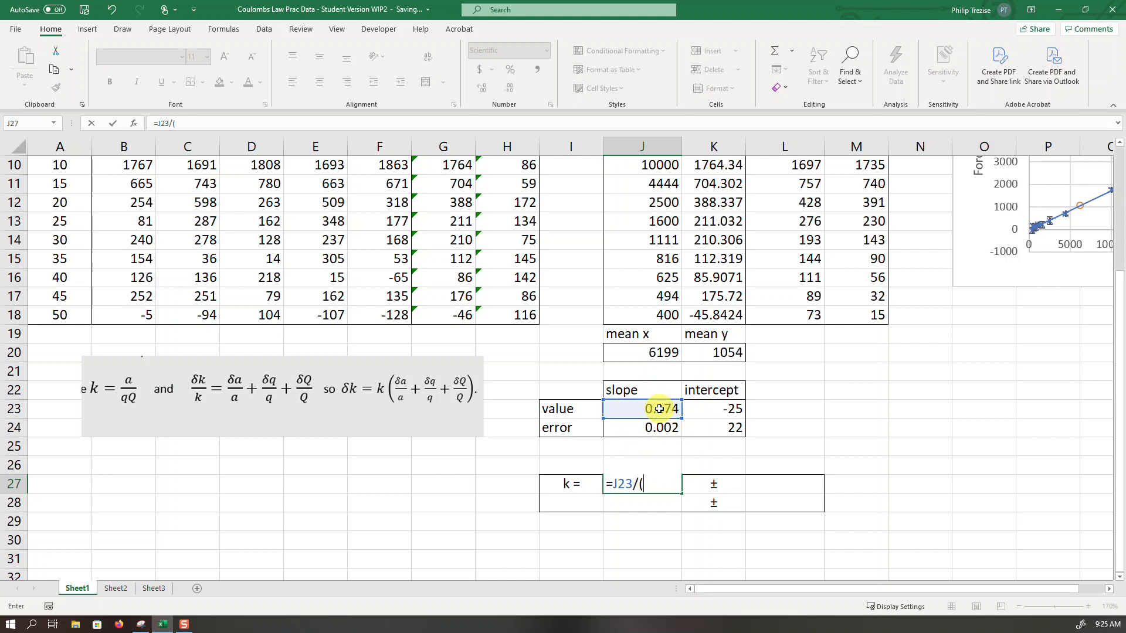
scroll(131, 472, "up", 3)
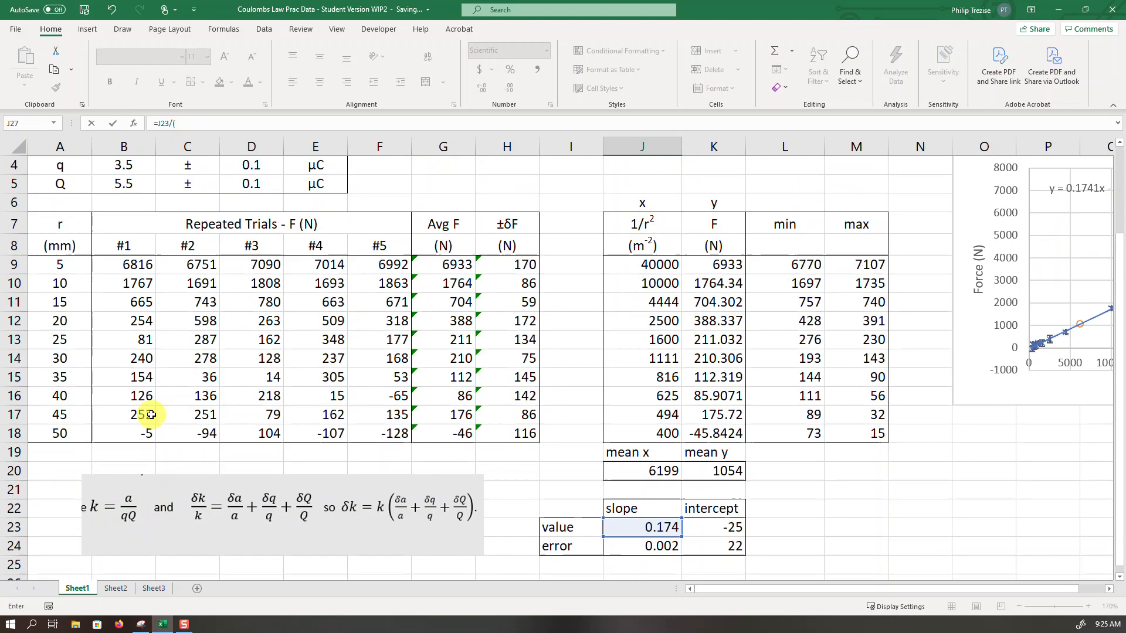
left_click(127, 229)
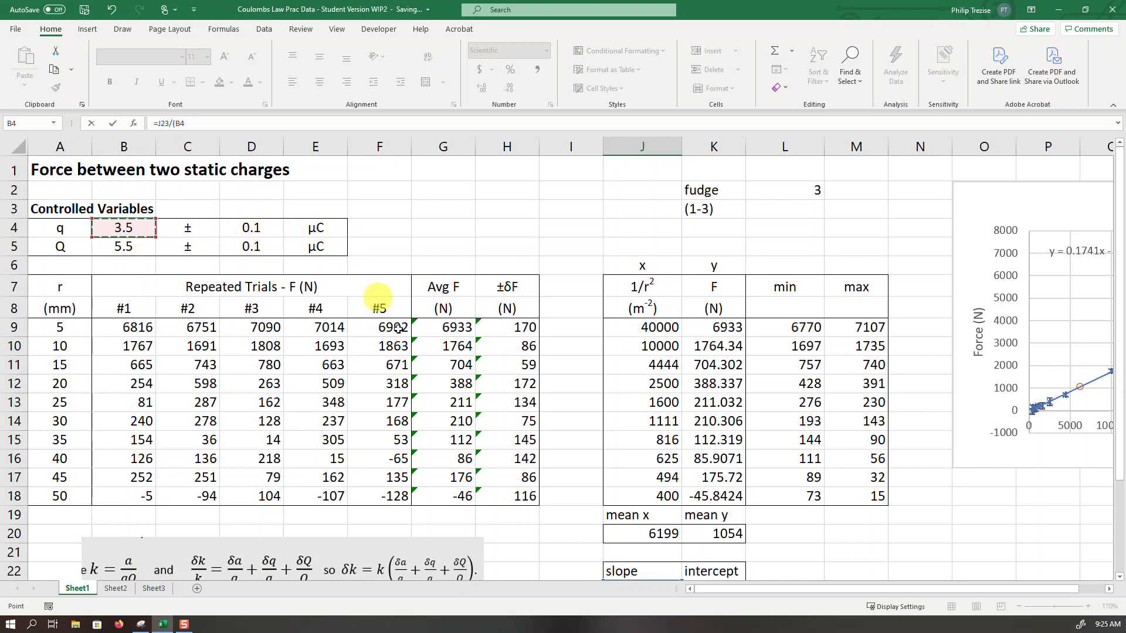
scroll(530, 410, "down", 3)
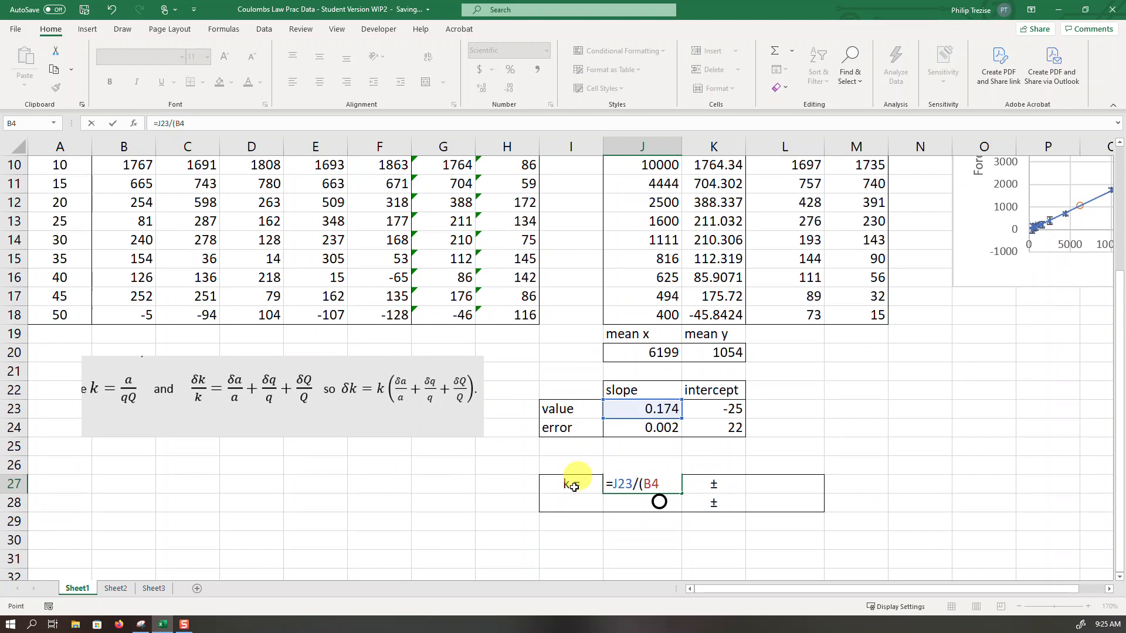
type("*")
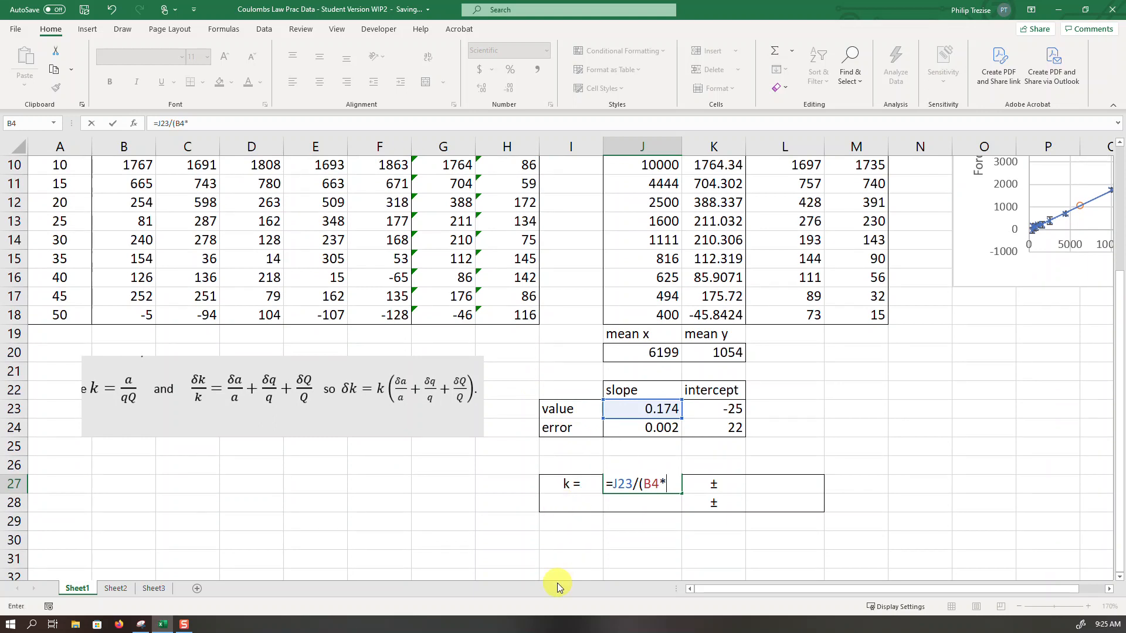
type("1e")
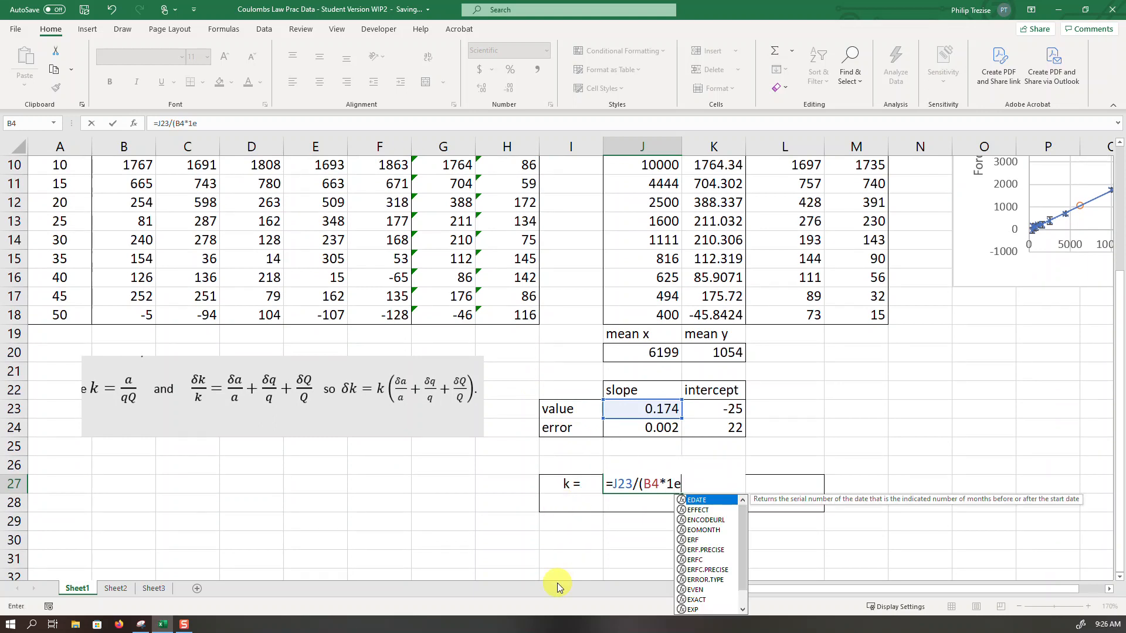
type("-6")
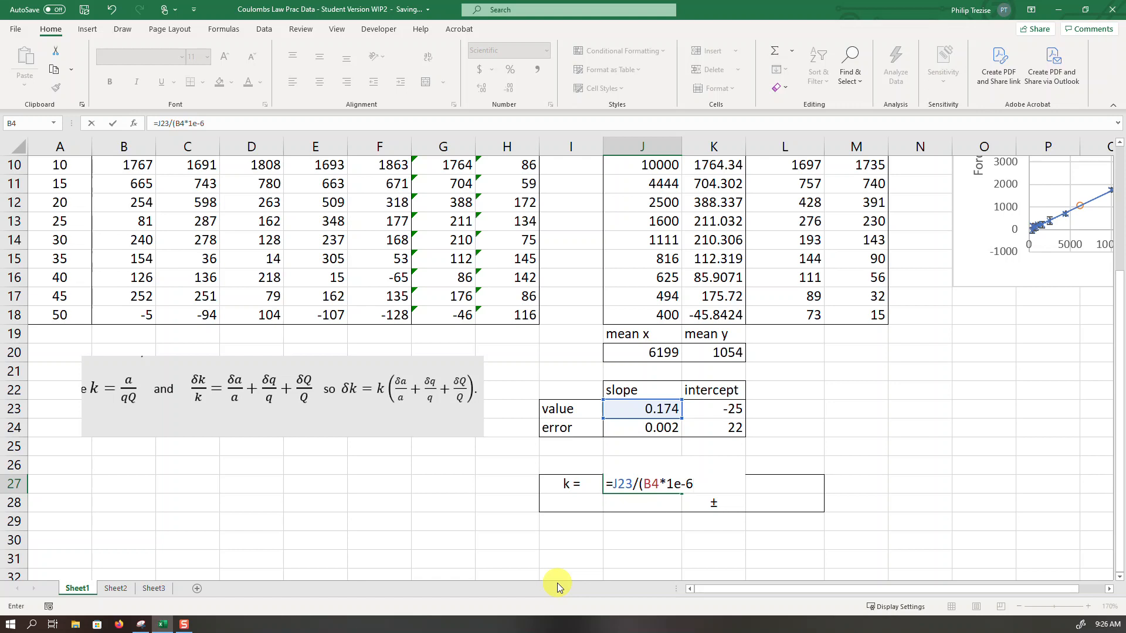
- Complete the k formula in J27 by multiplying the denominator by Q in coulombs, giving =J23/(B4*1e-6*B5*1e-6)
type("*")
scroll(35, 411, "up", 3)
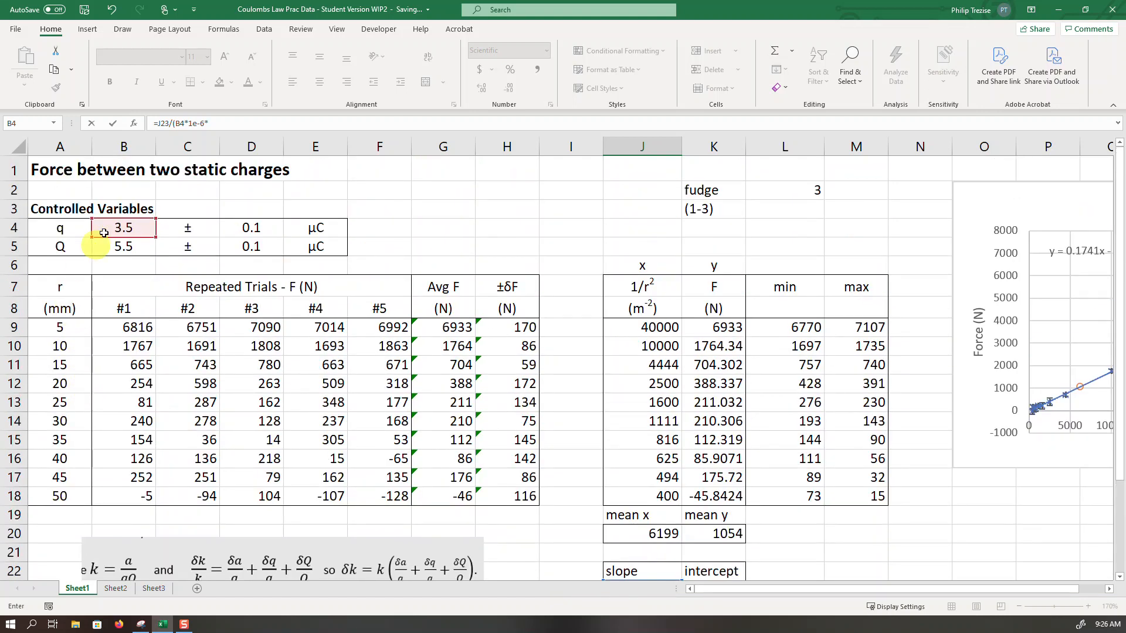
scroll(434, 519, "down", 2)
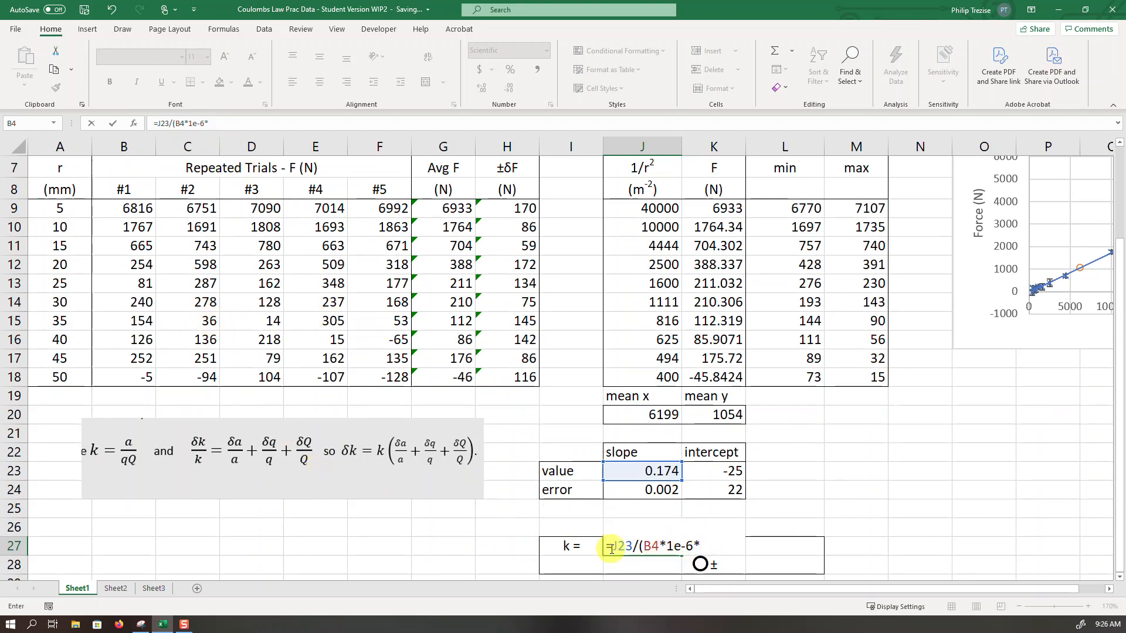
scroll(645, 563, "up", 1)
left_click(115, 187)
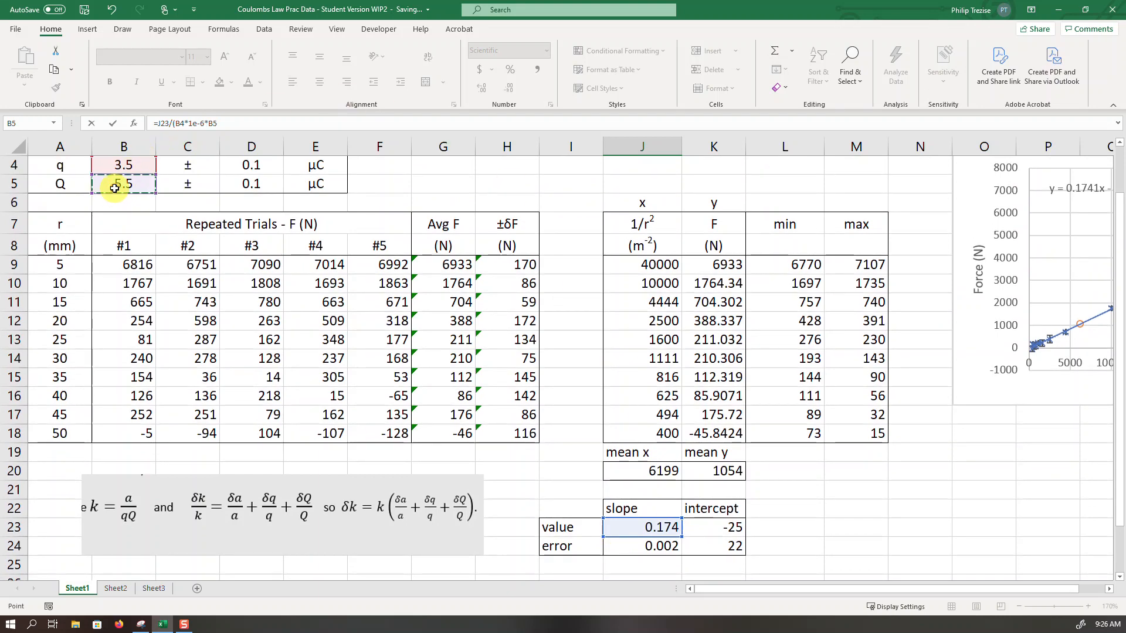
scroll(611, 326, "down", 3)
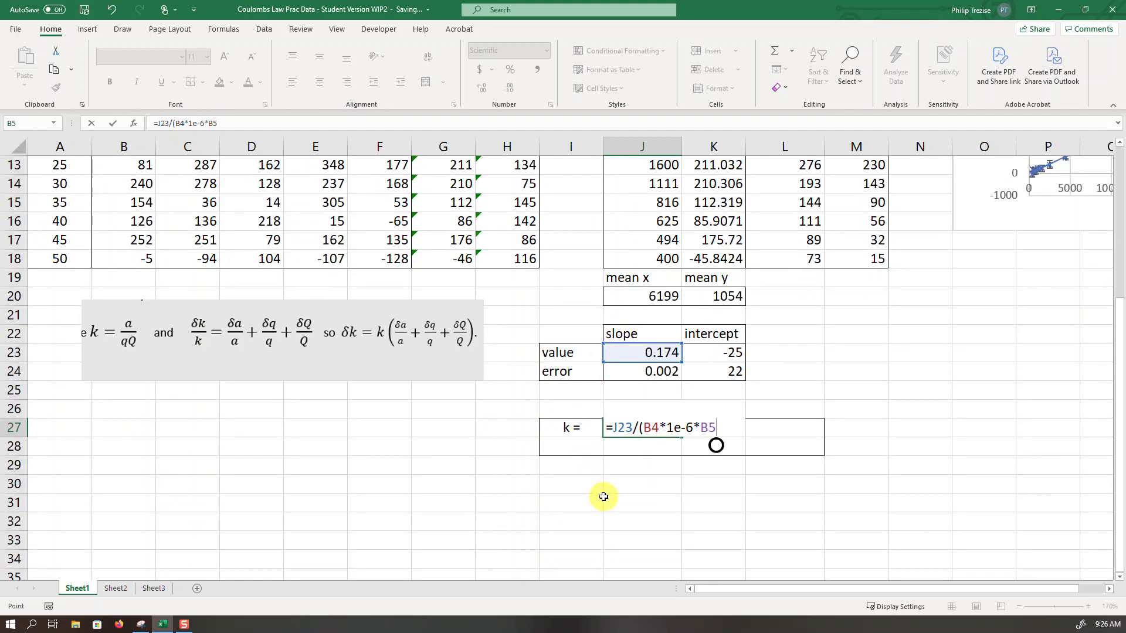
type("*1e-6")
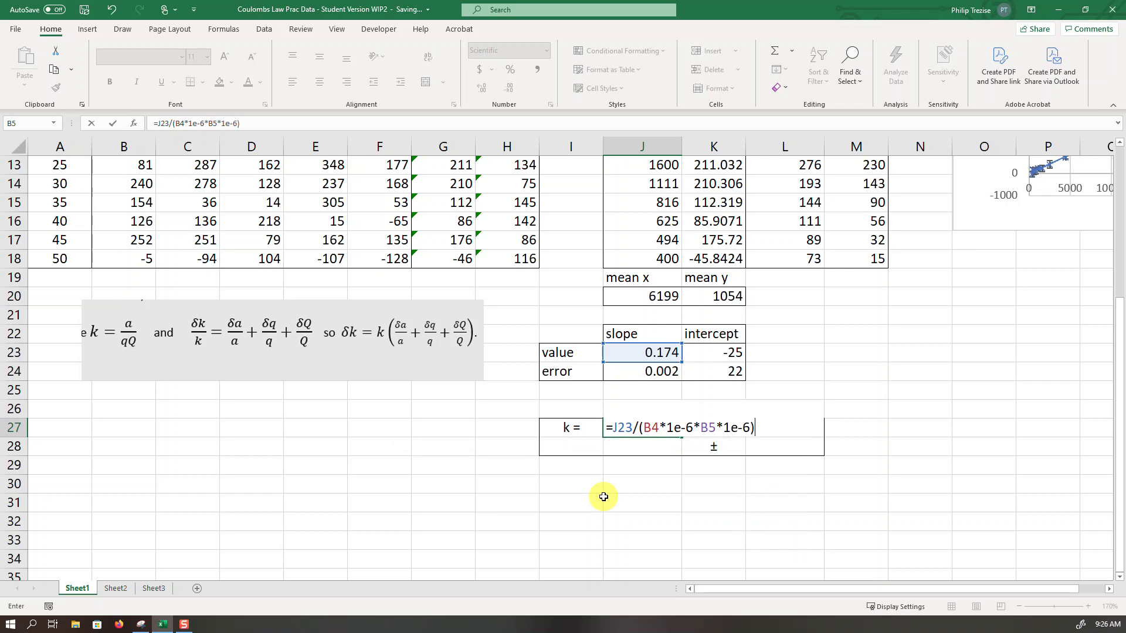
key("Return")
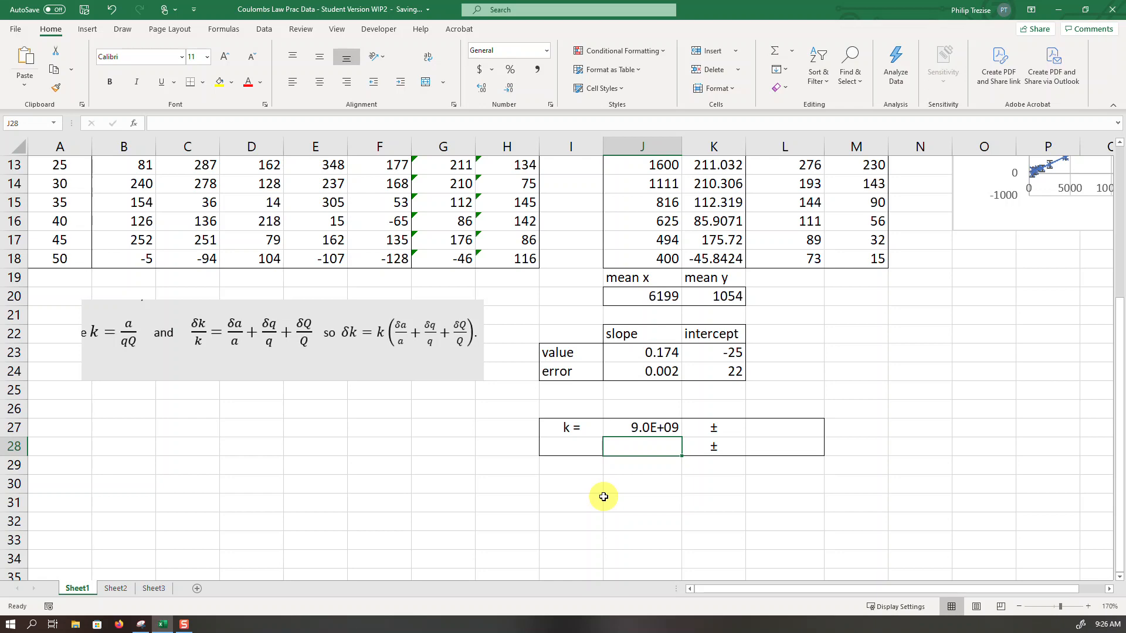
- Show the k value in J27 with three decimal places in scientific notation
left_click(652, 428)
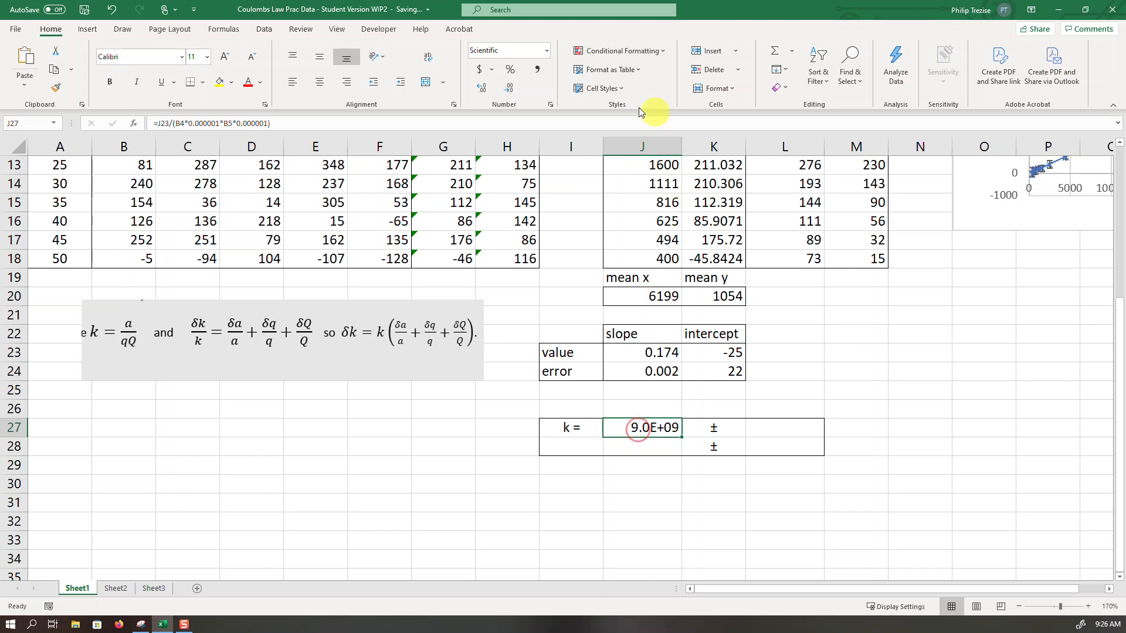
left_click(486, 89)
left_click(486, 89)
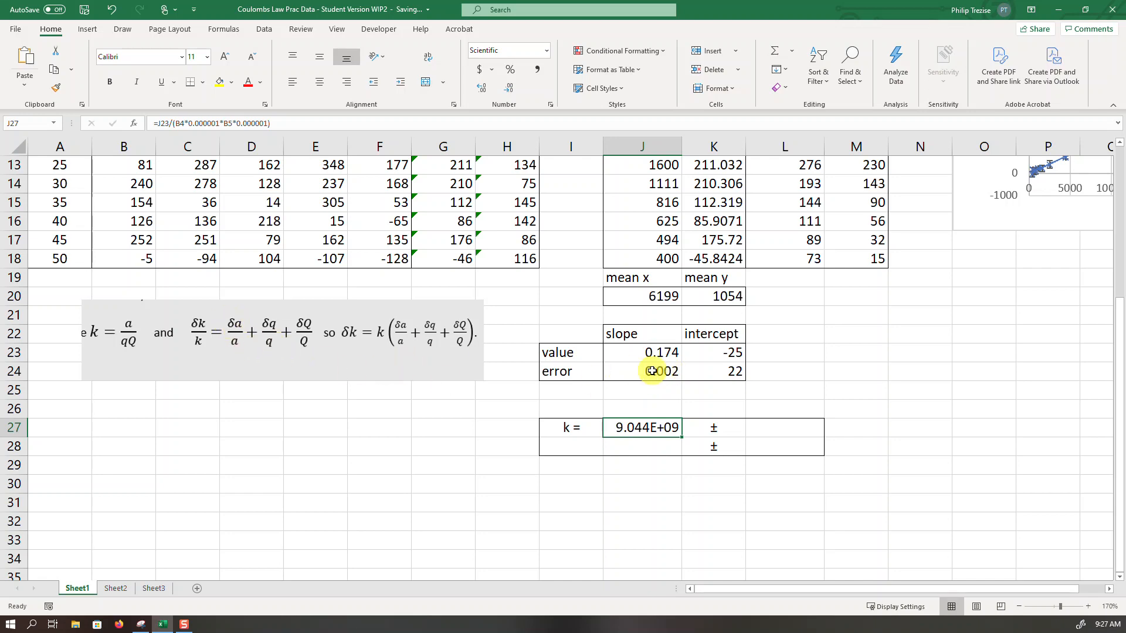
- Dismiss the save warning and begin the relative uncertainty formula in L27 with the slope error divided by the slope: =(J24/J23)
scroll(281, 359, "up", 4)
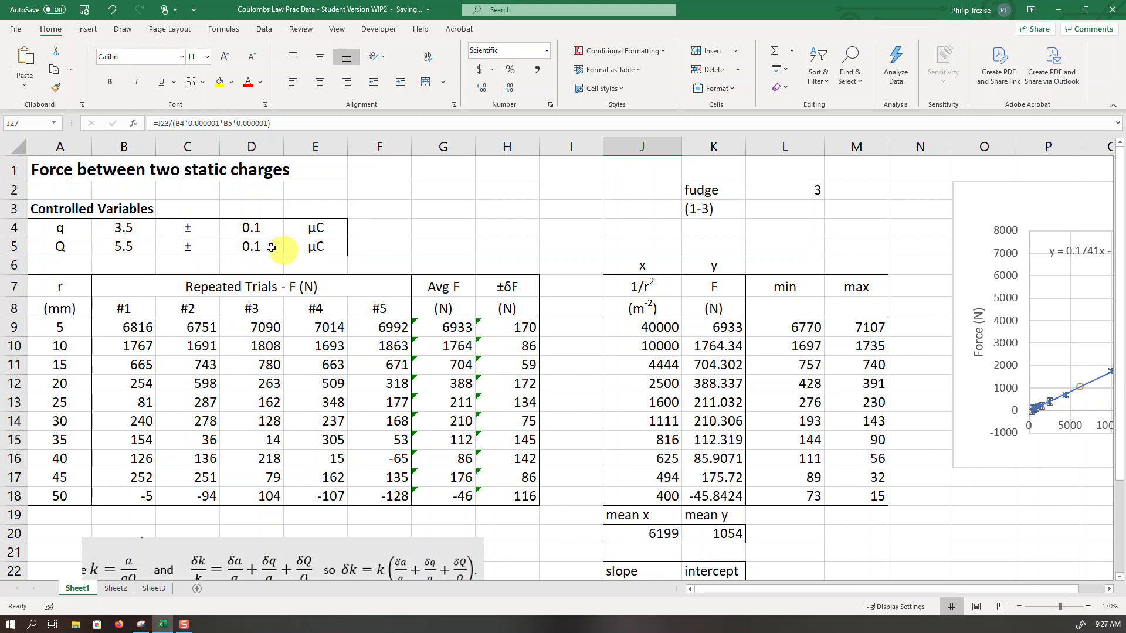
scroll(543, 372, "down", 4)
left_click(781, 443)
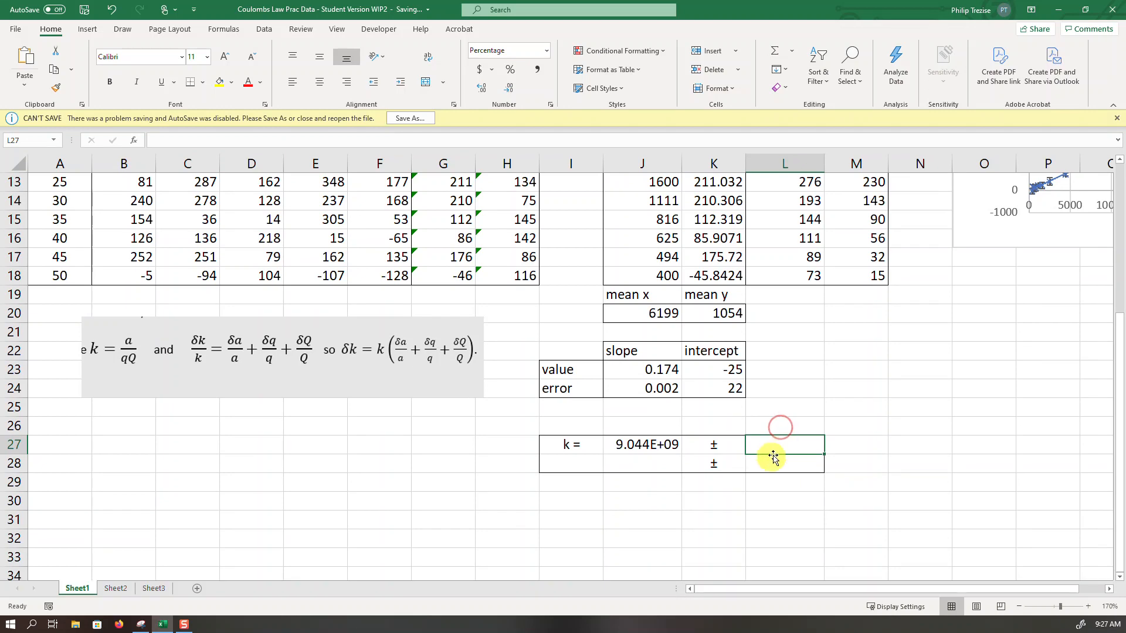
left_click(1116, 119)
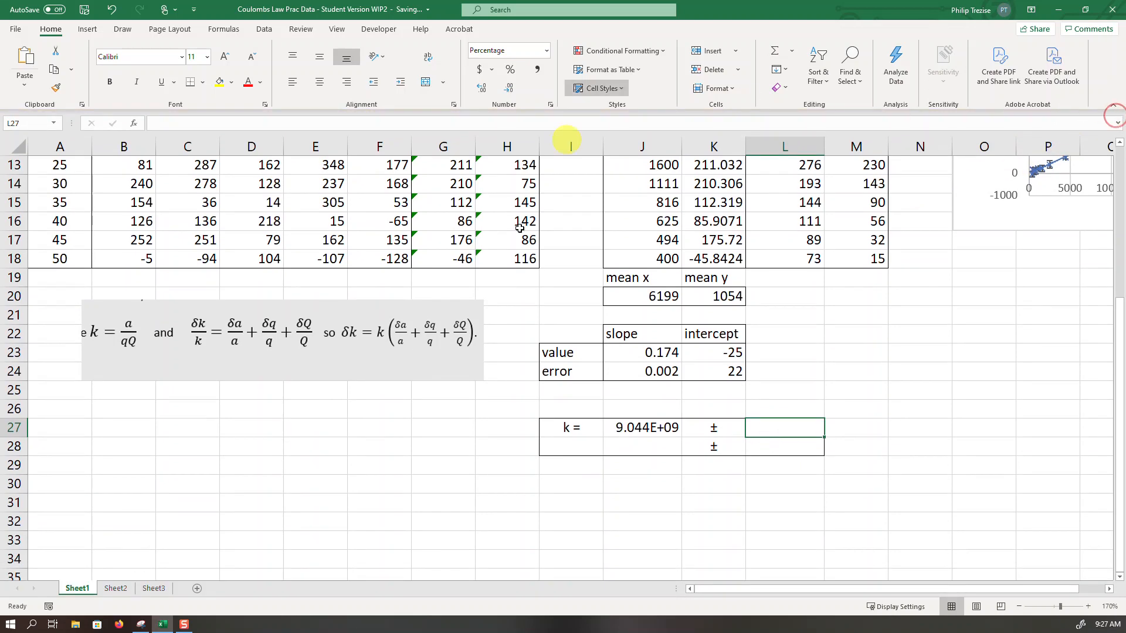
left_click(775, 425)
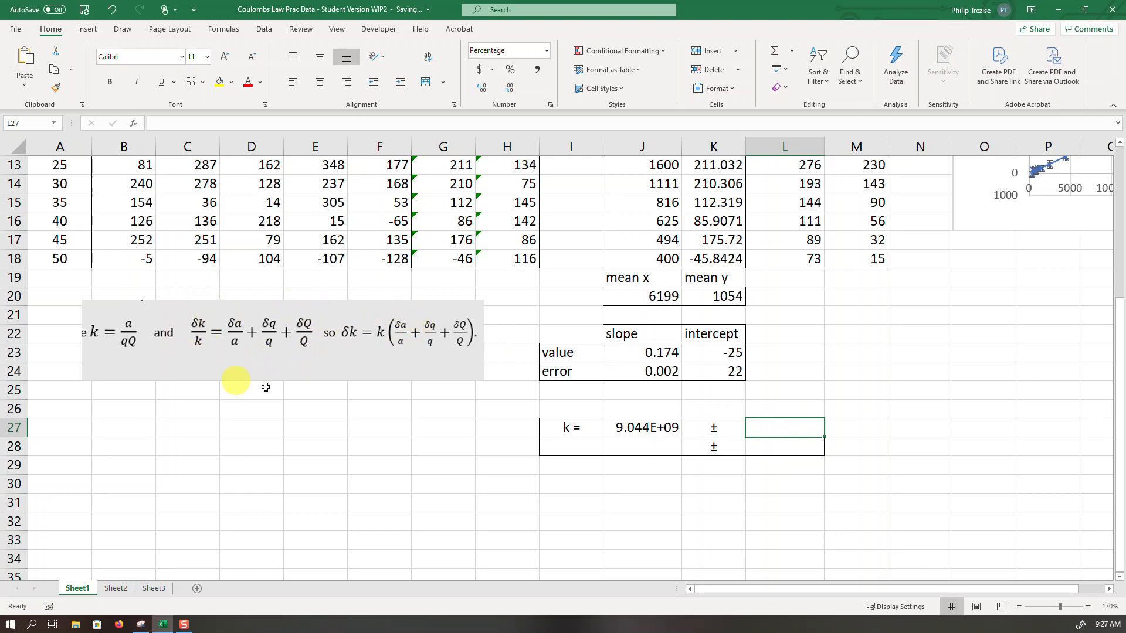
type("=")
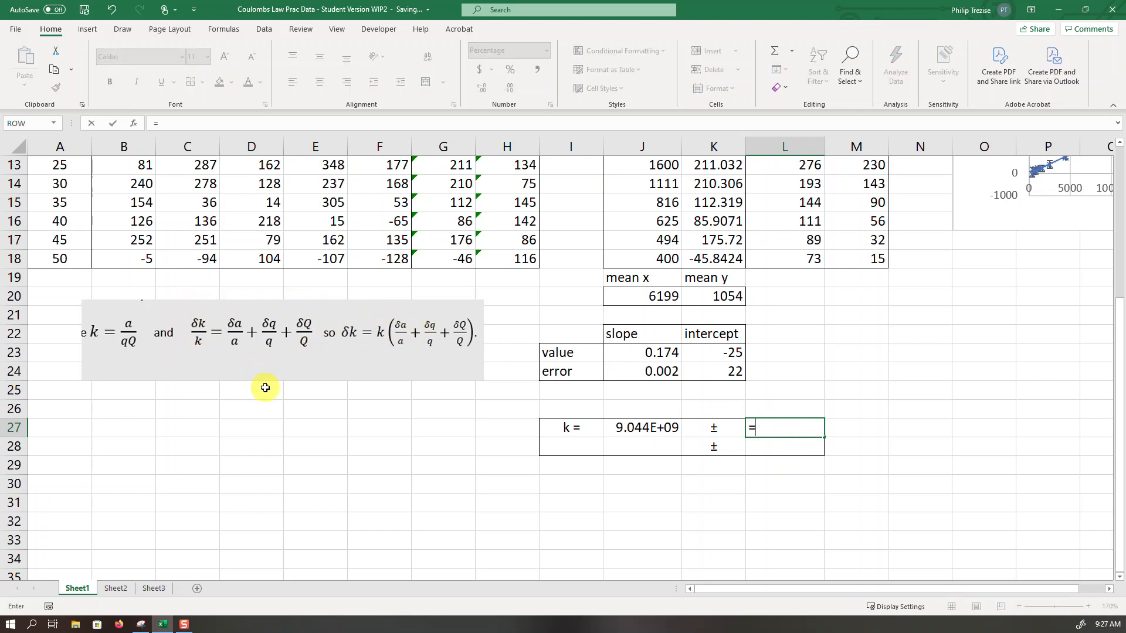
type("(")
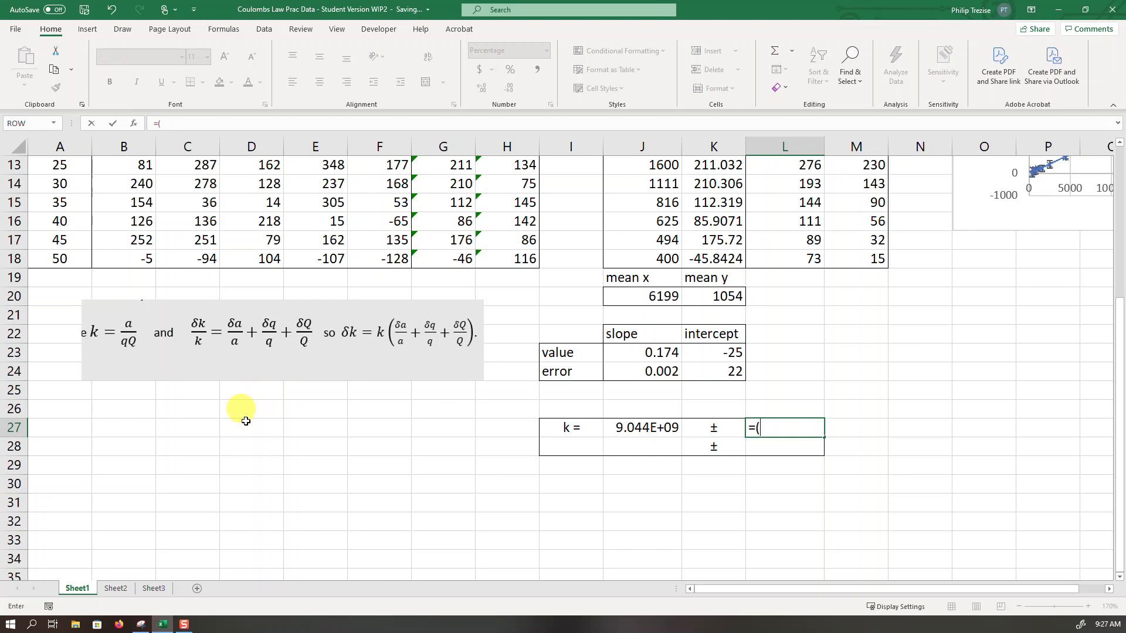
left_click(658, 374)
type("/")
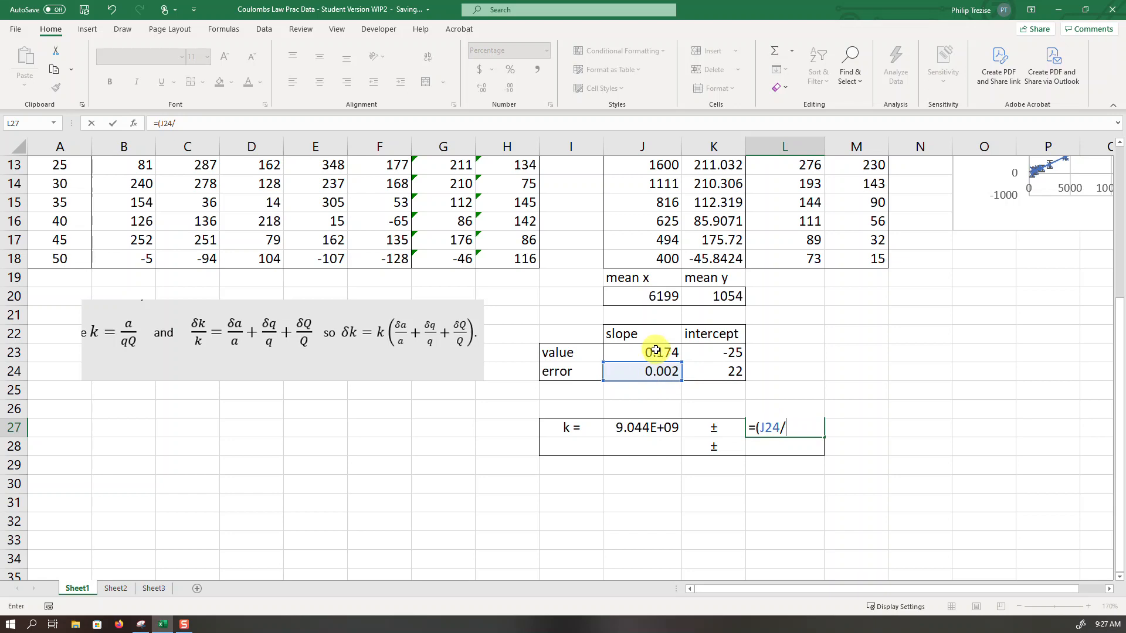
left_click(655, 351)
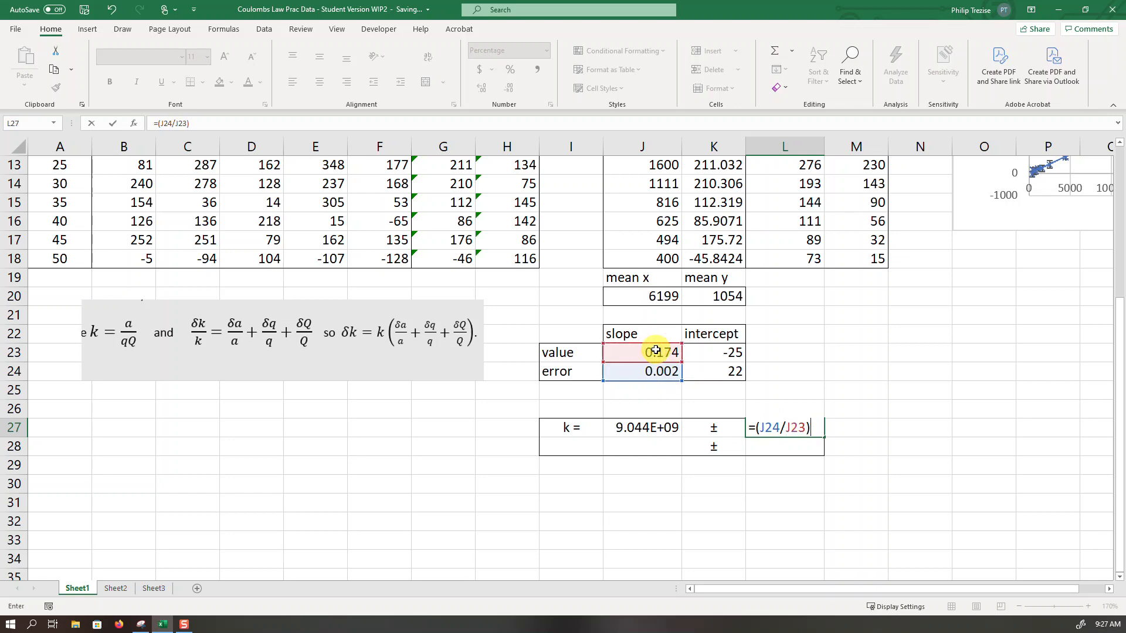
- Complete the L27 formula by adding the relative uncertainties of q and Q, giving =(J24/J23)+(D4/B4)+(D5/B5)
scroll(655, 351, "up", 4)
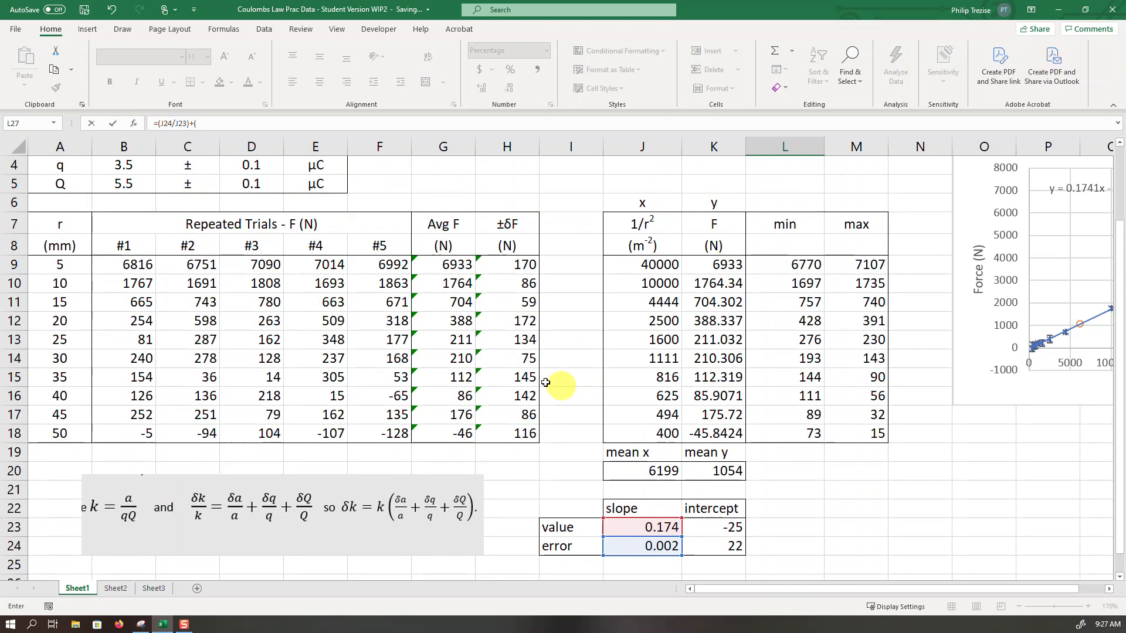
left_click(240, 227)
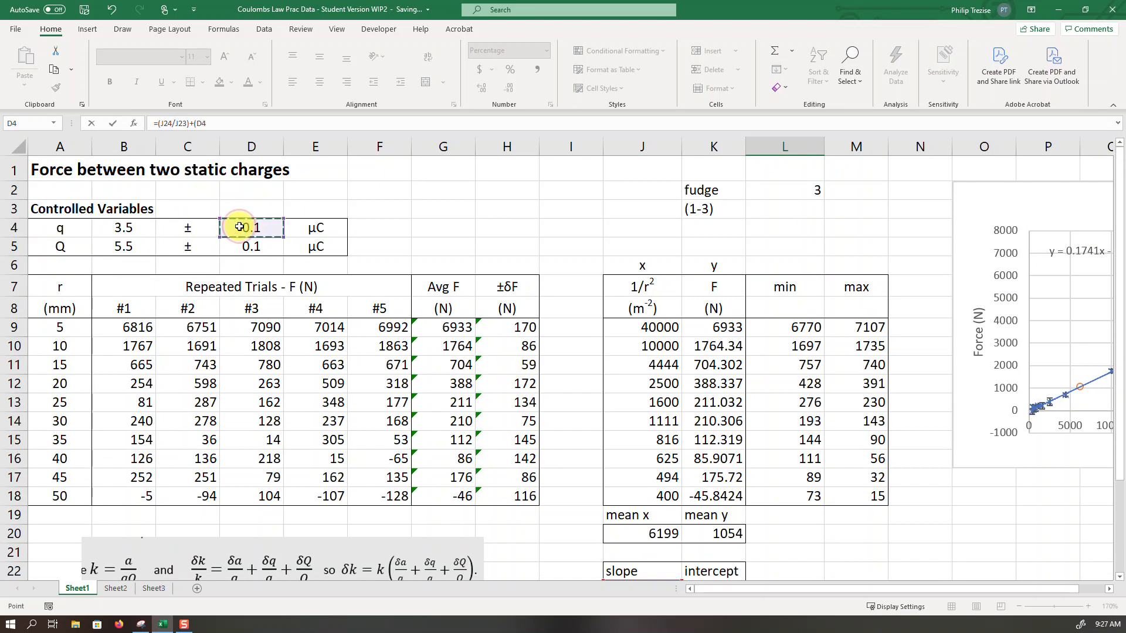
type("/")
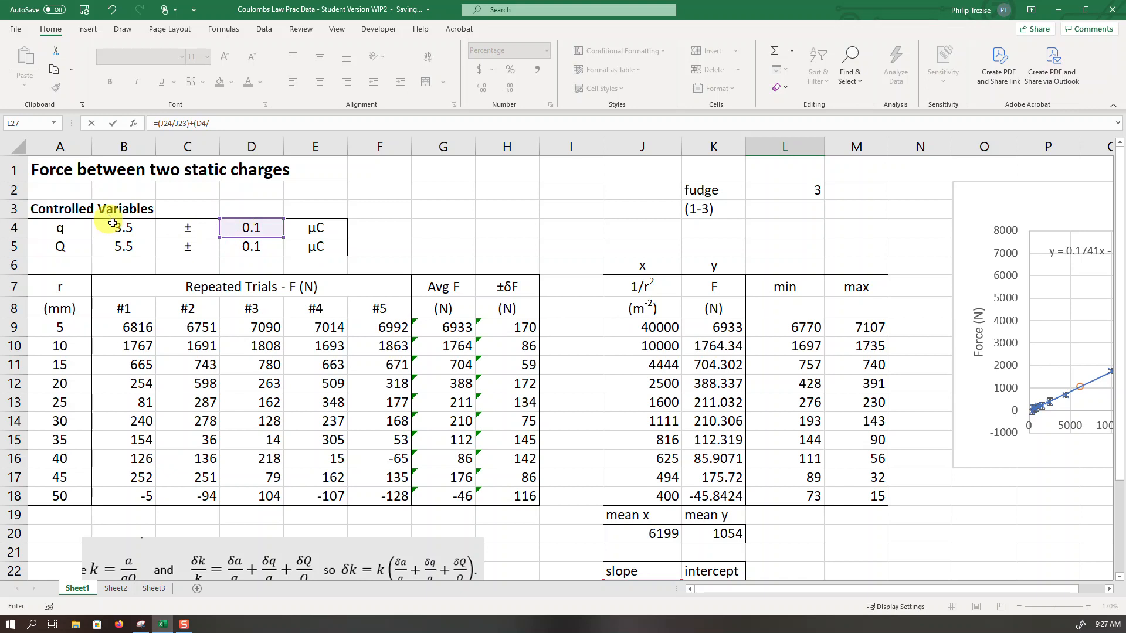
left_click(117, 225)
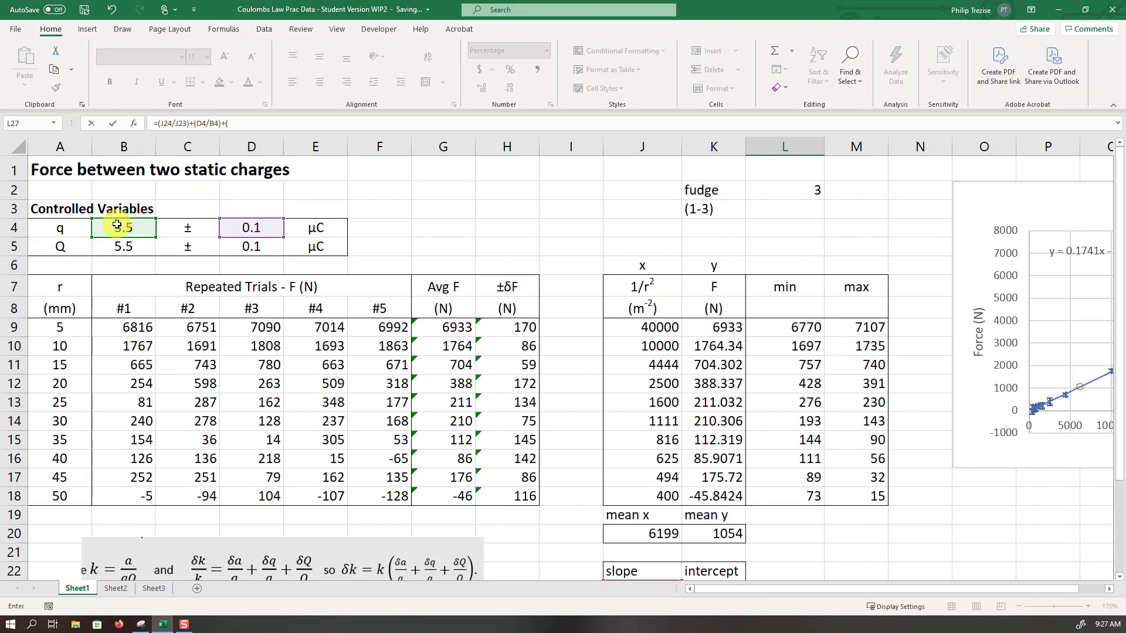
left_click(262, 248)
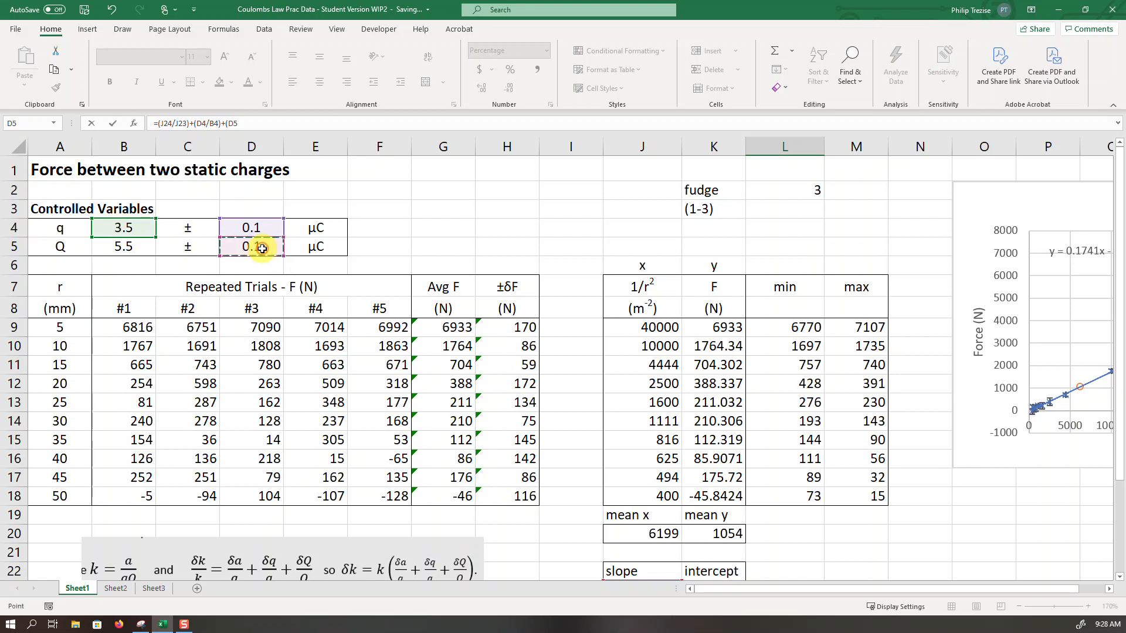
type("/")
left_click(133, 246)
type(")")
left_click(224, 125)
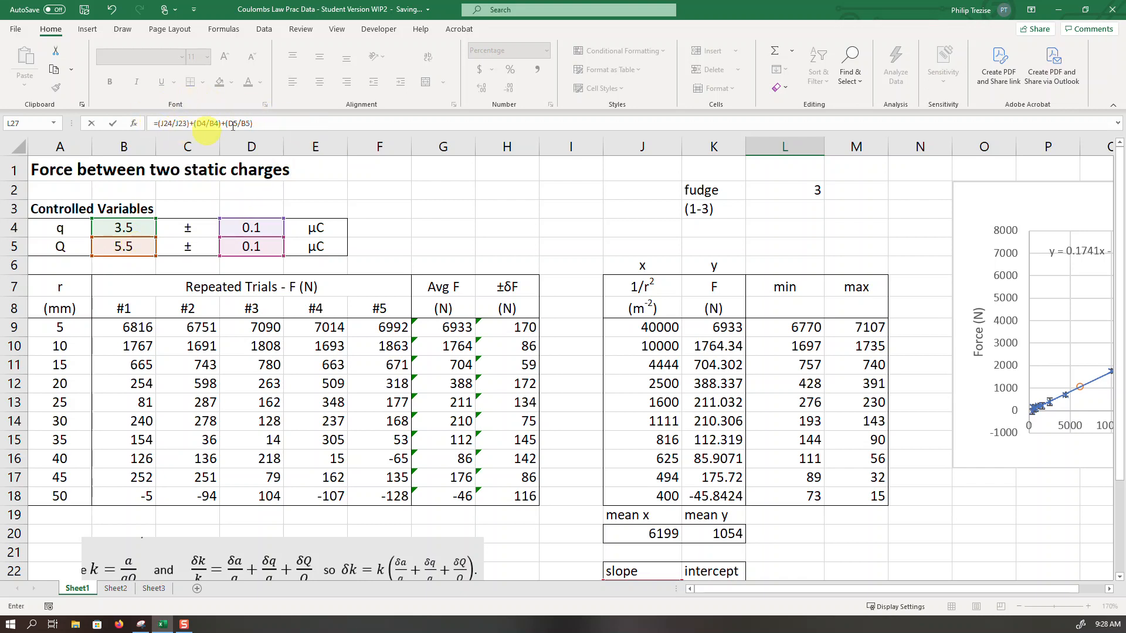
scroll(763, 410, "down", 4)
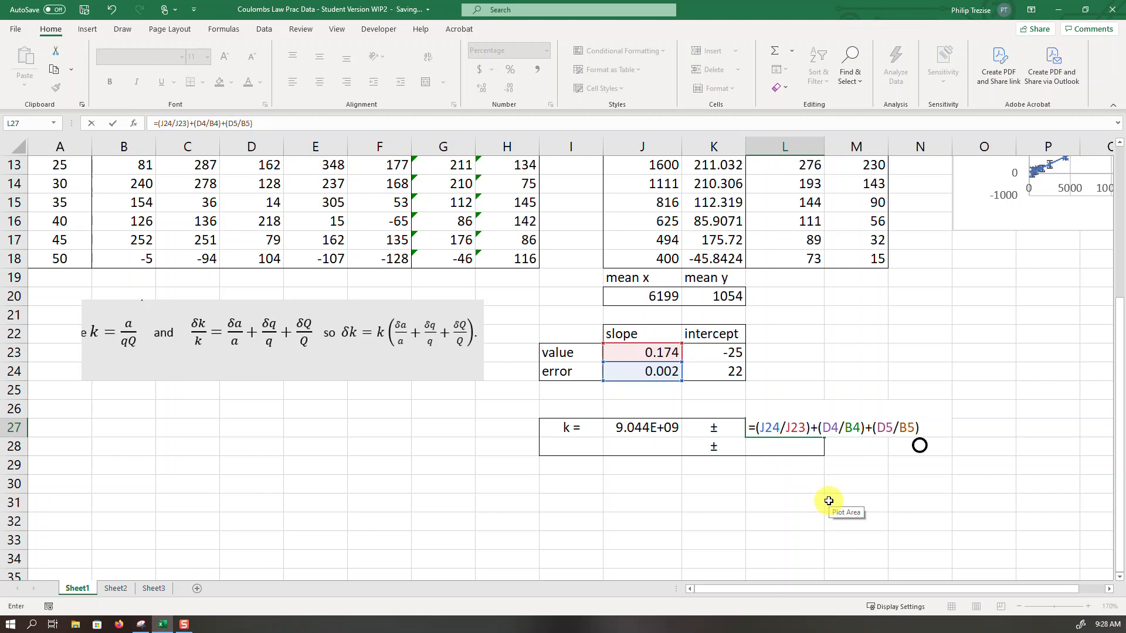
key("Return")
- Apply the Number format to the relative uncertainty in L27
left_click(784, 428)
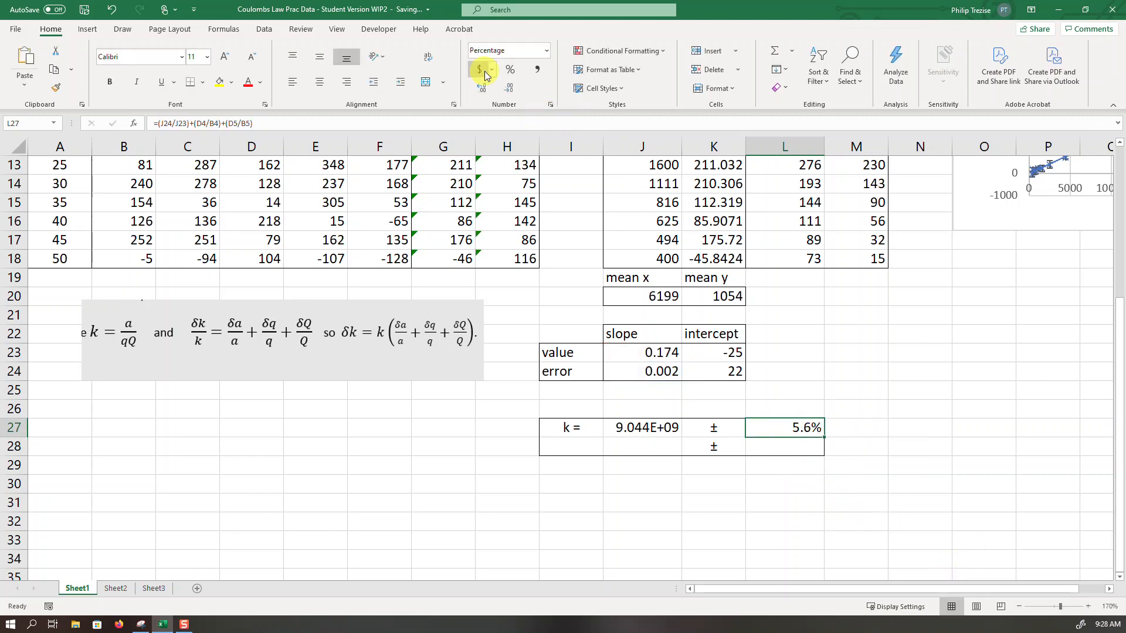
left_click(544, 54)
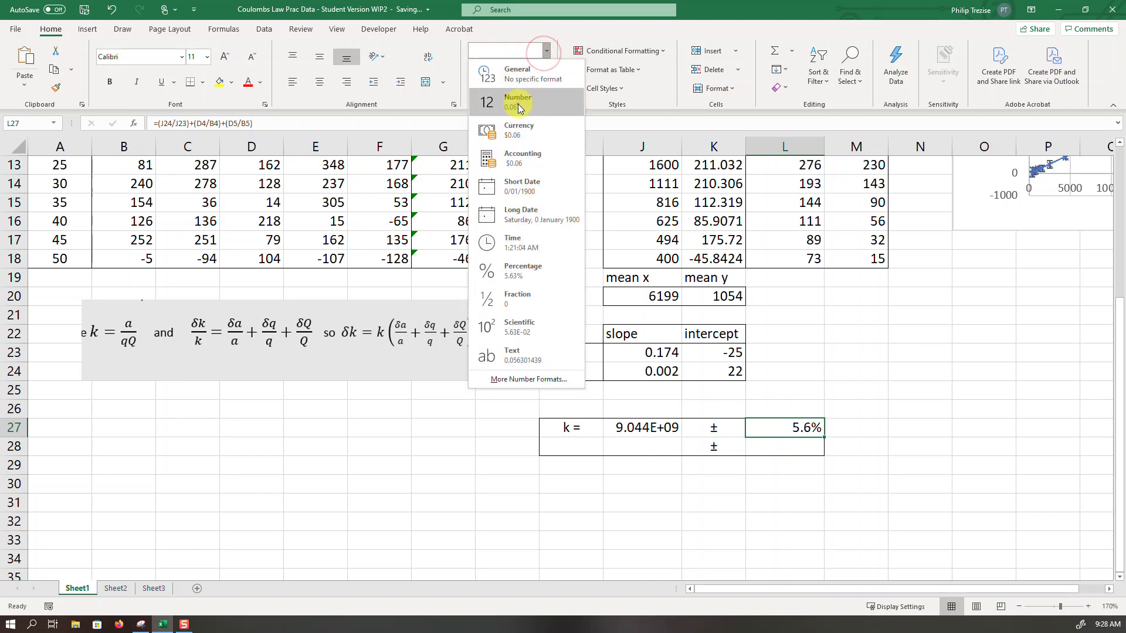
left_click(518, 102)
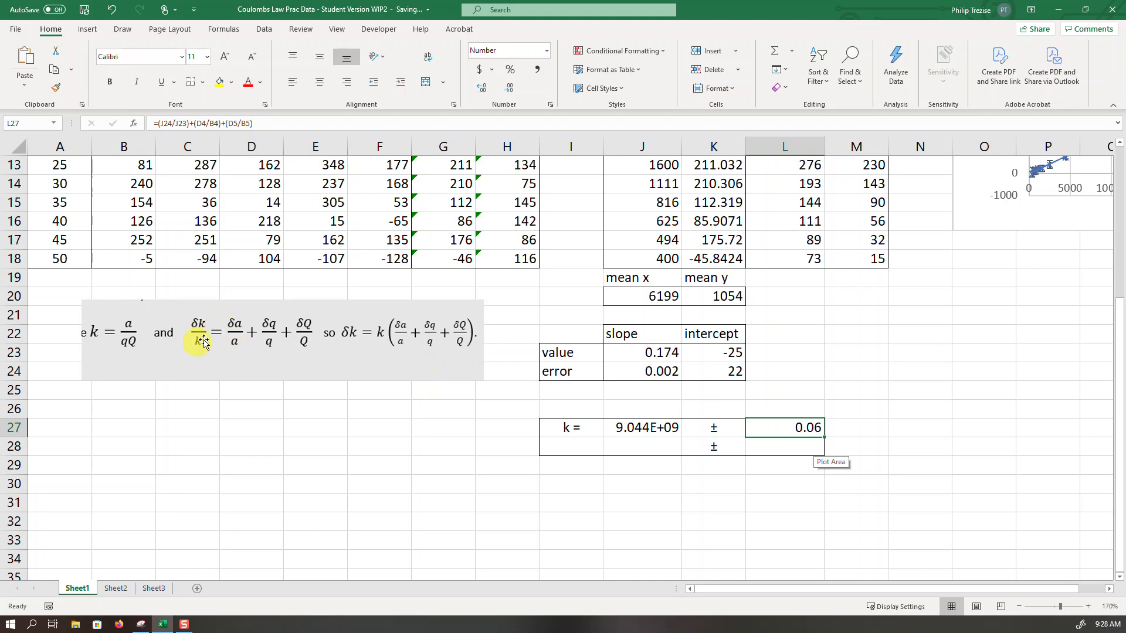
- Format the relative uncertainty in L27 as a percentage with one decimal place
left_click(510, 71)
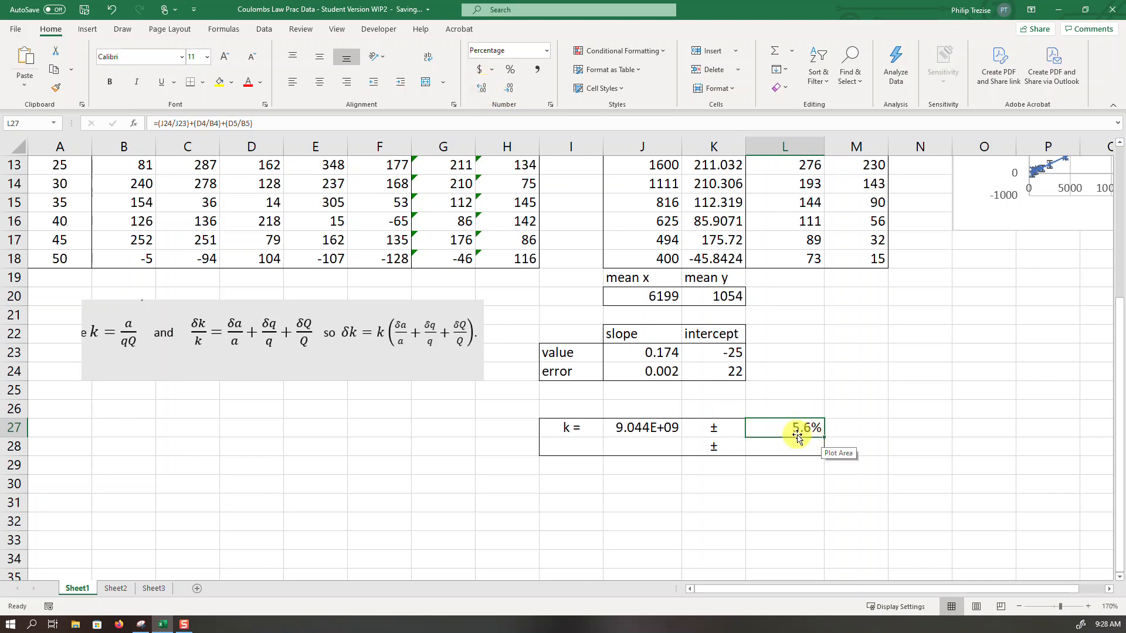
left_click(509, 91)
left_click(509, 91)
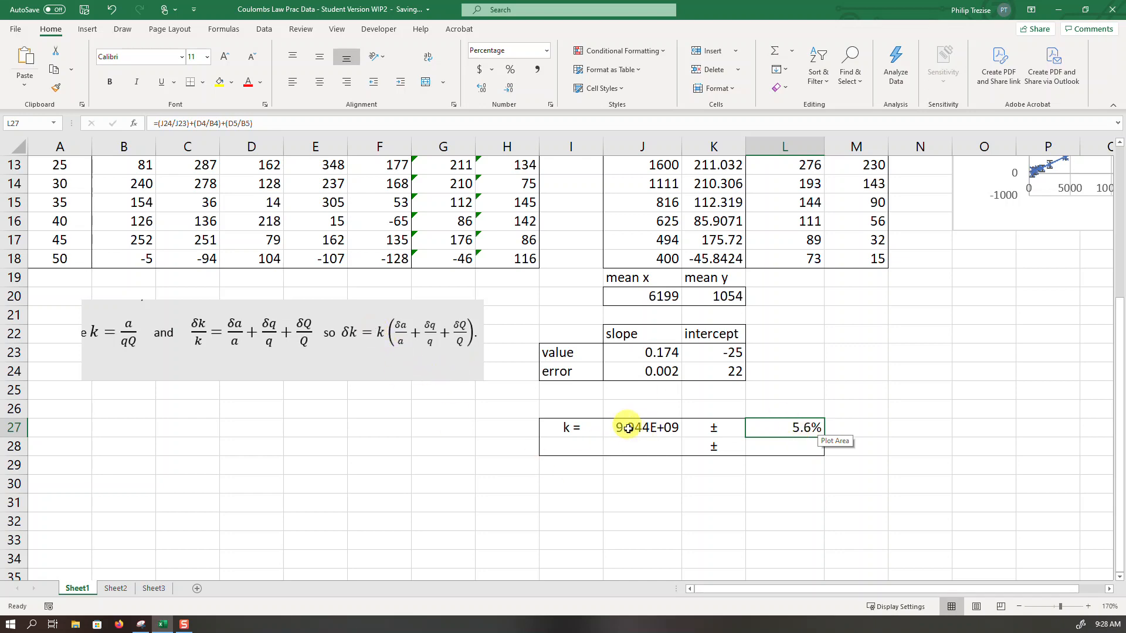
left_click(761, 452)
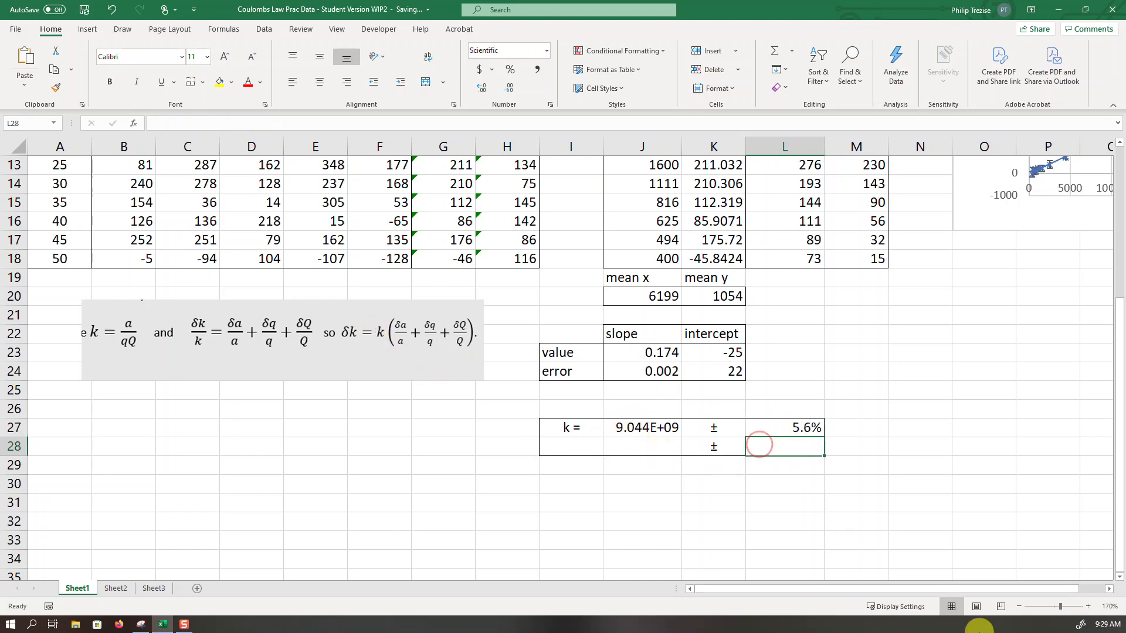
type("=")
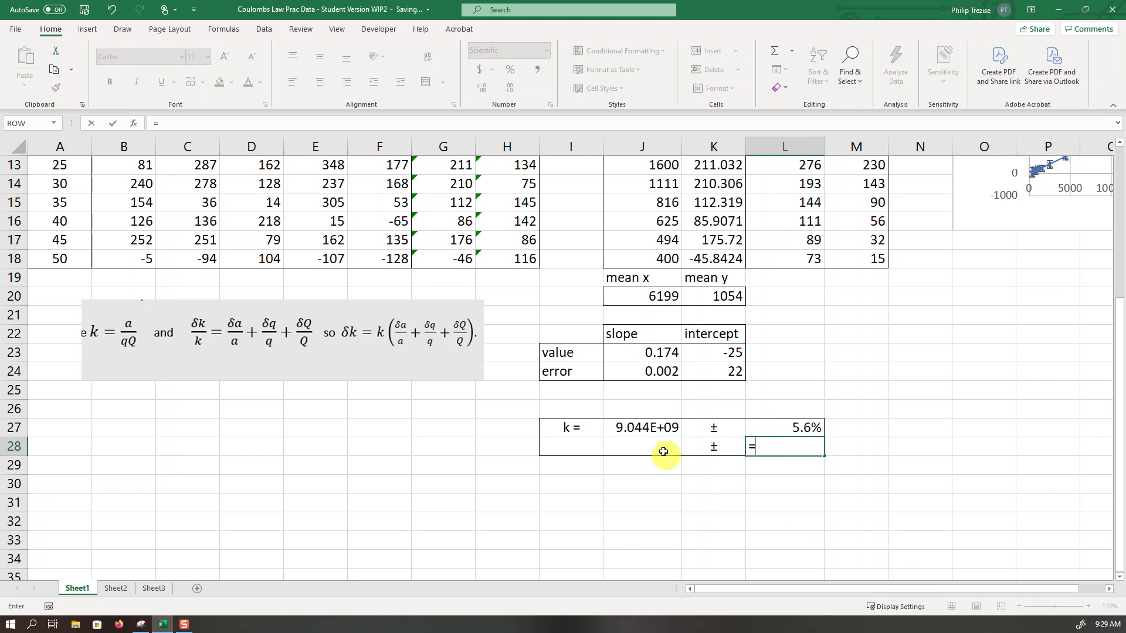
left_click(642, 427)
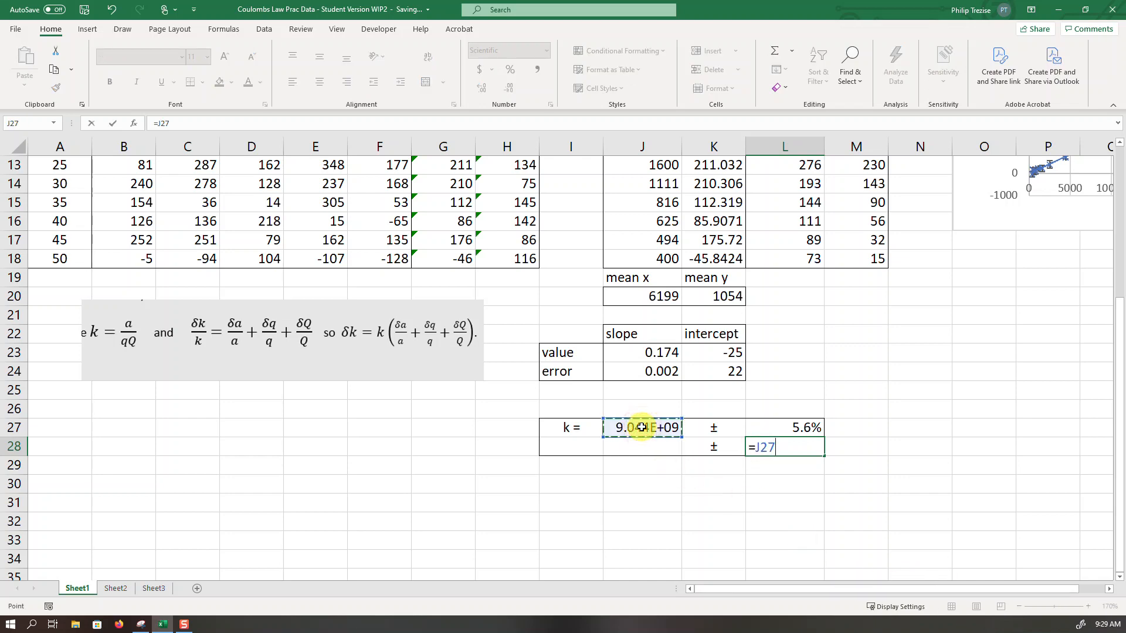
type("*")
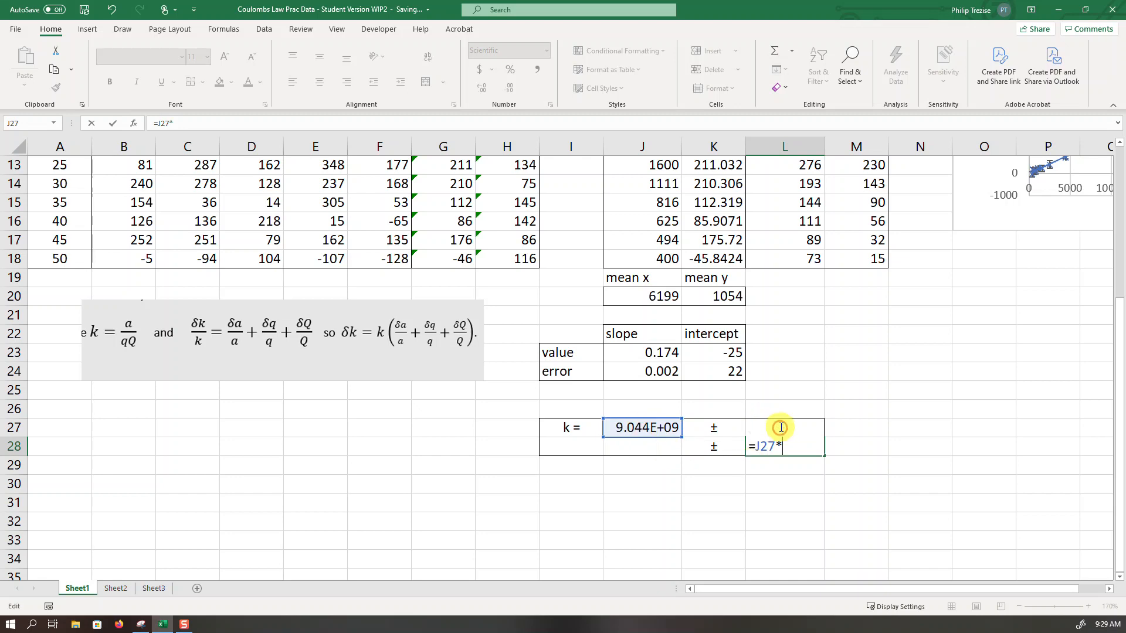
key("Escape")
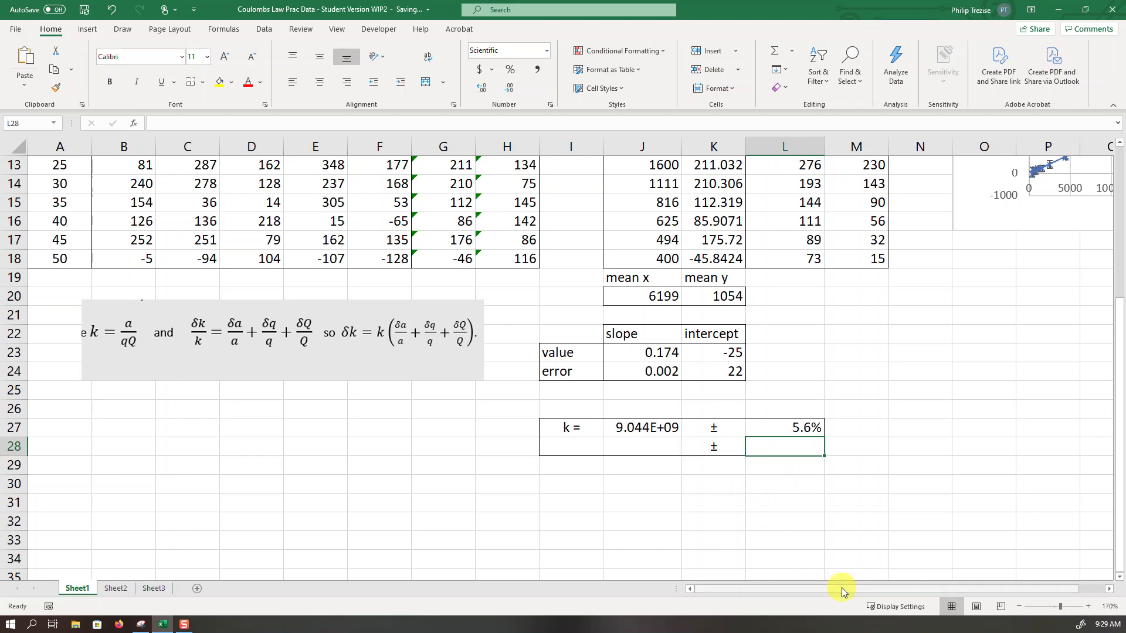
- Calculate the absolute uncertainty of k in L28 as the relative uncertainty times k: =L27*J27
type("=")
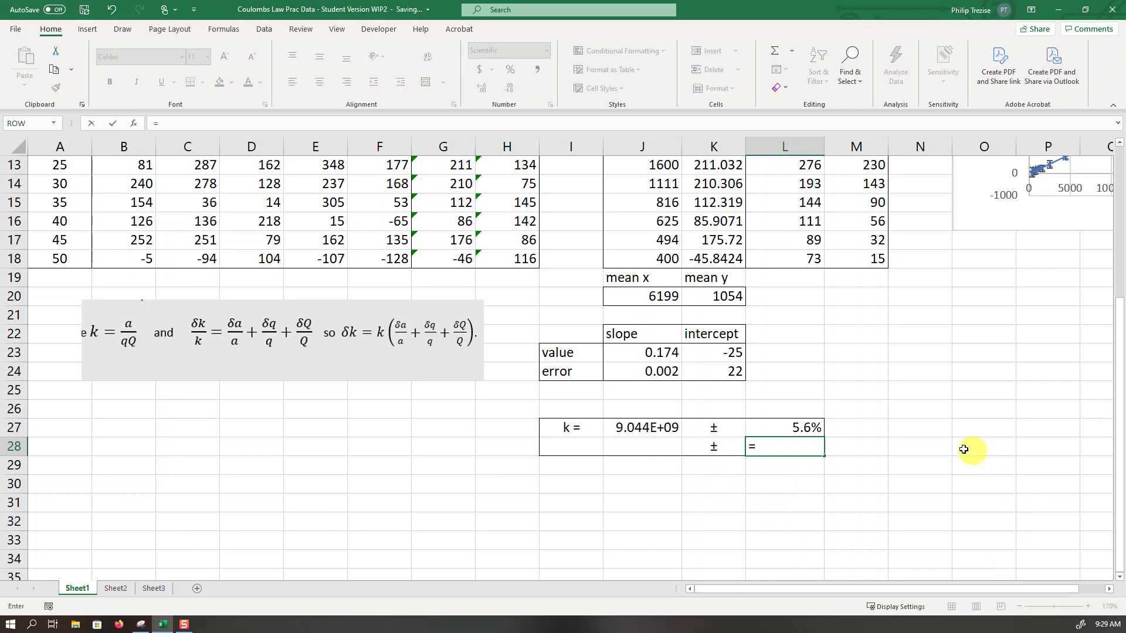
left_click(792, 426)
type("*")
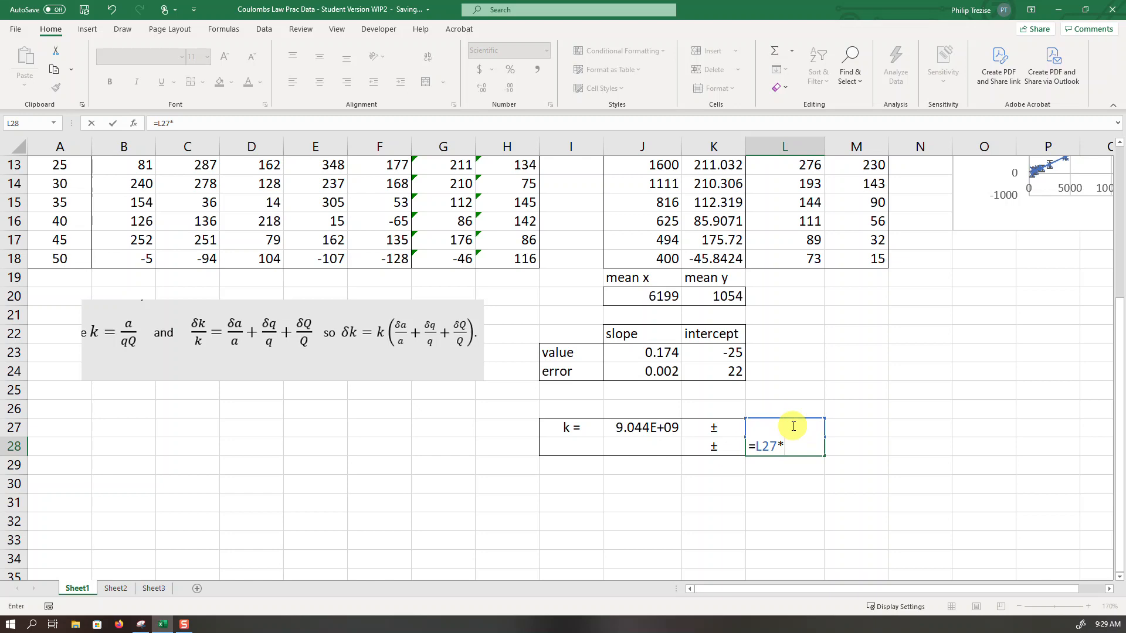
left_click(640, 426)
key("Return")
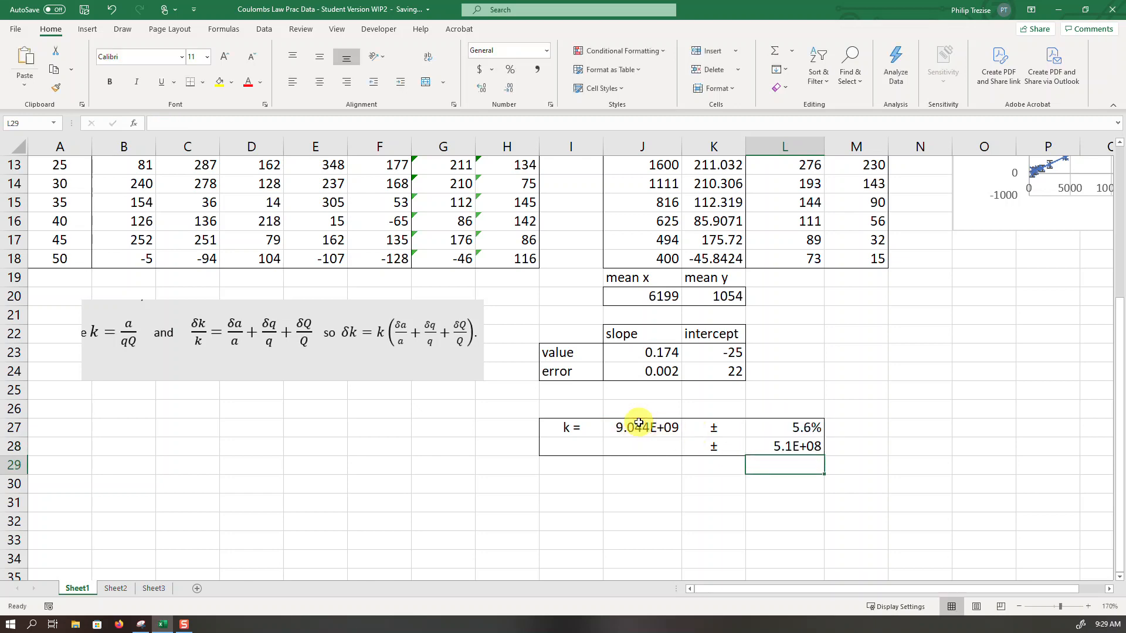
- Show the absolute uncertainty in L28 with no decimal places and the k value in J27 with one, both in scientific notation
left_click(780, 449)
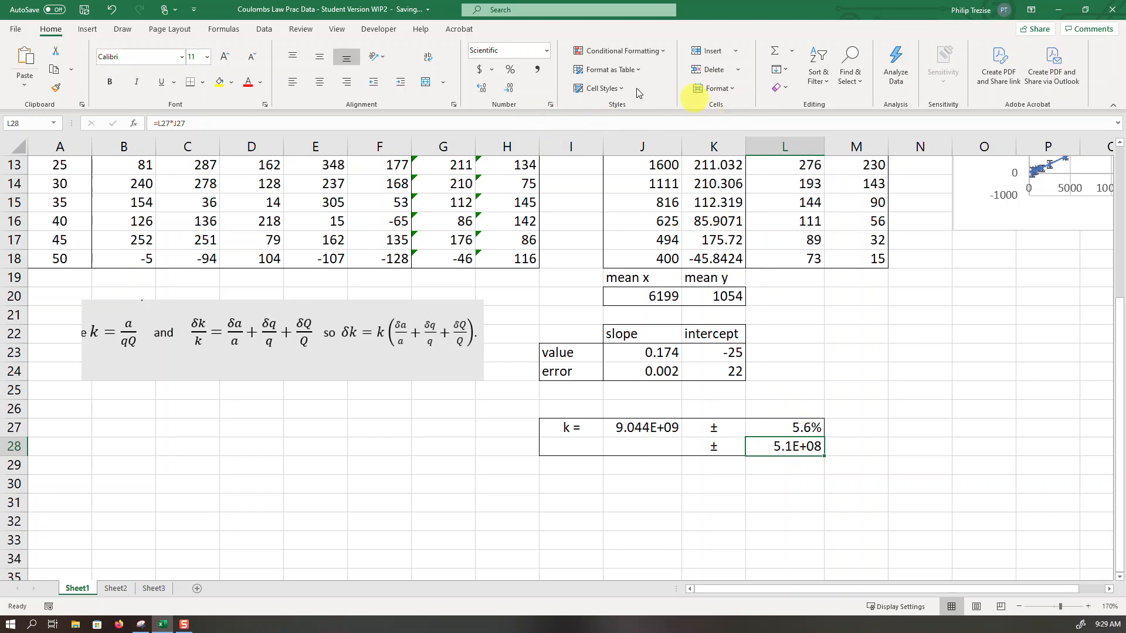
left_click(513, 89)
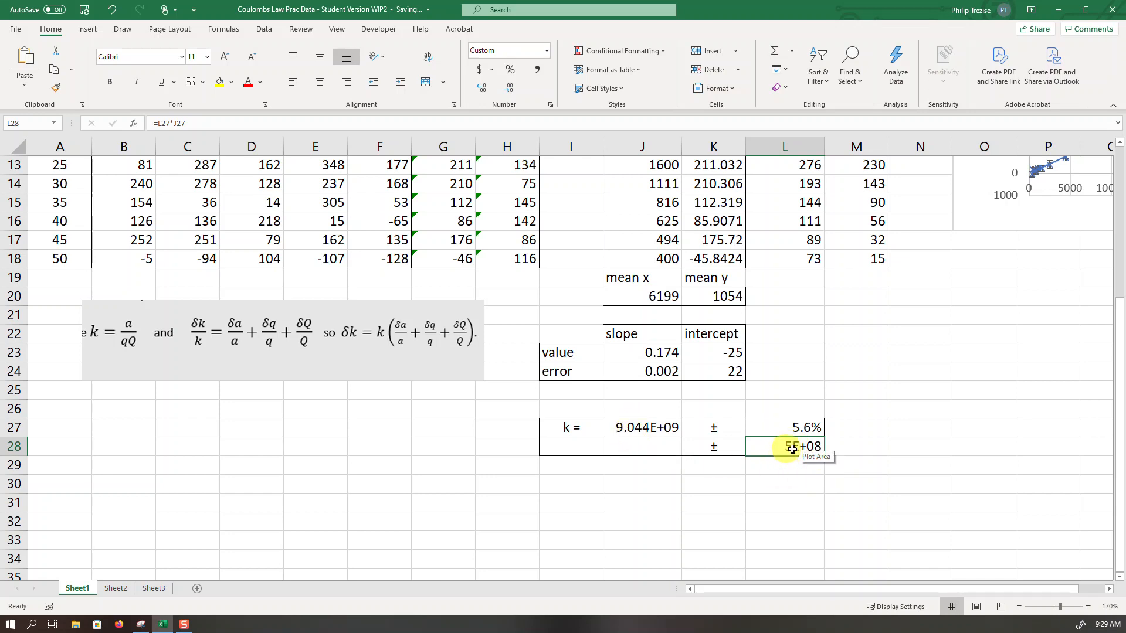
left_click(637, 428)
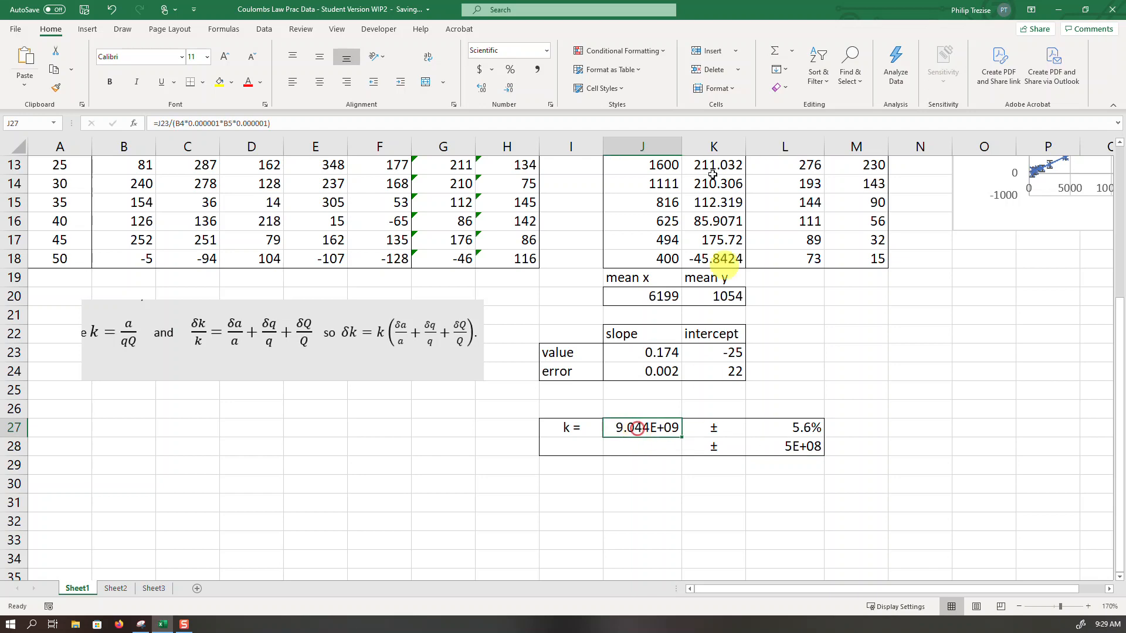
left_click(507, 93)
left_click(506, 93)
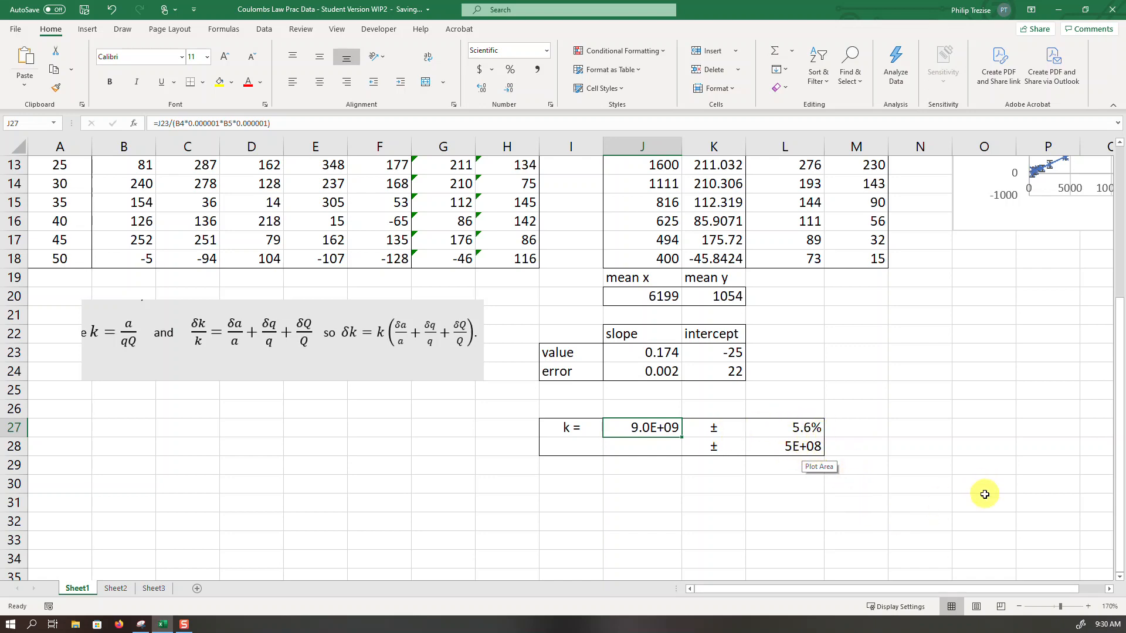
- Zoom Sheet1 out to 130% to view the data tables, the Coulomb's Law chart and the k result together
scroll(1027, 468, "up", 3)
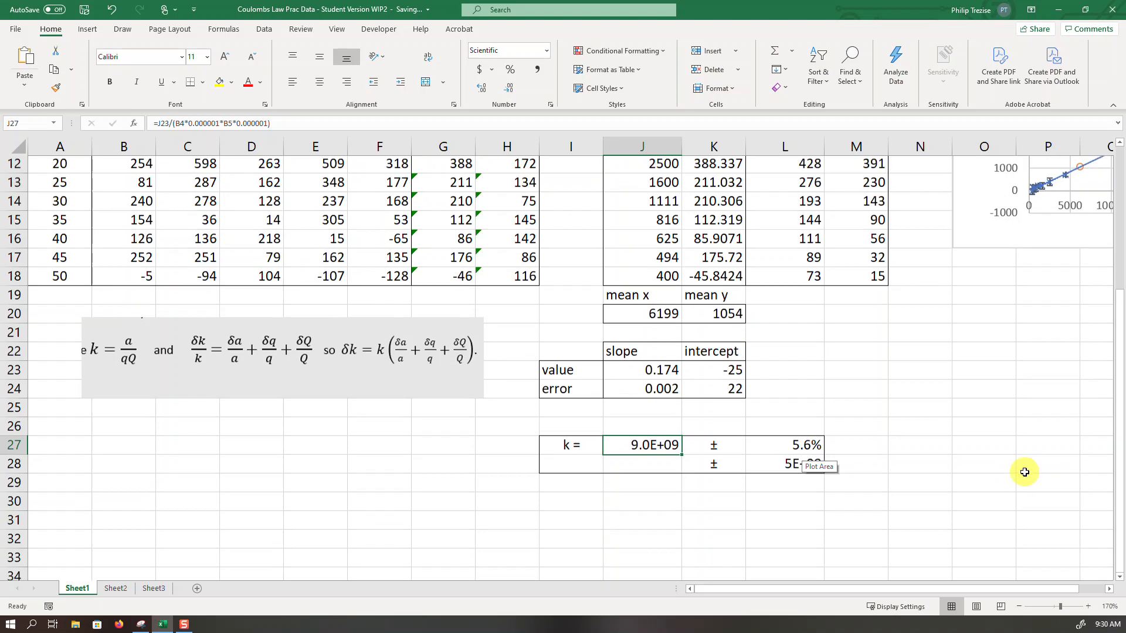
left_click(1019, 606)
left_click(1018, 606)
left_click(1018, 607)
left_click(1018, 607)
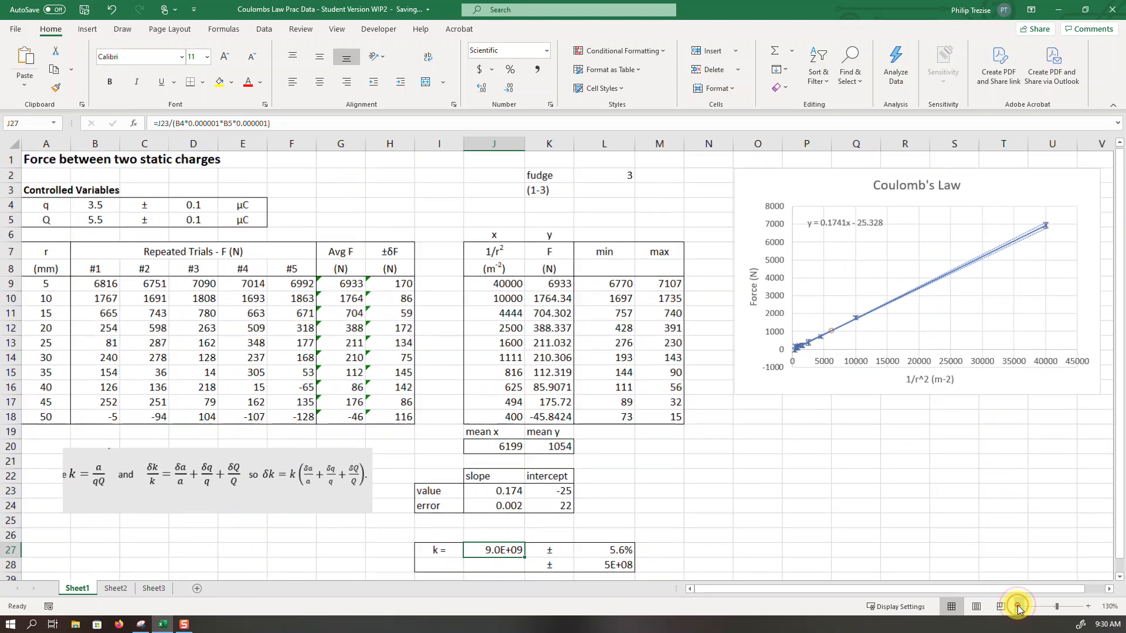